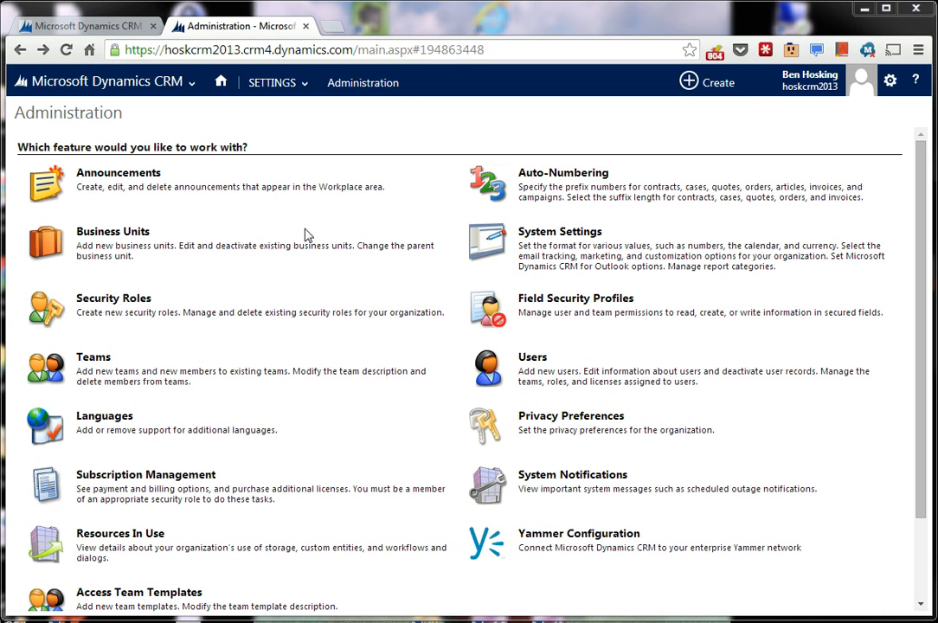
# - Open the field security profiles and examine the System Administrator profile's field permissions
pyautogui.click(303, 83)
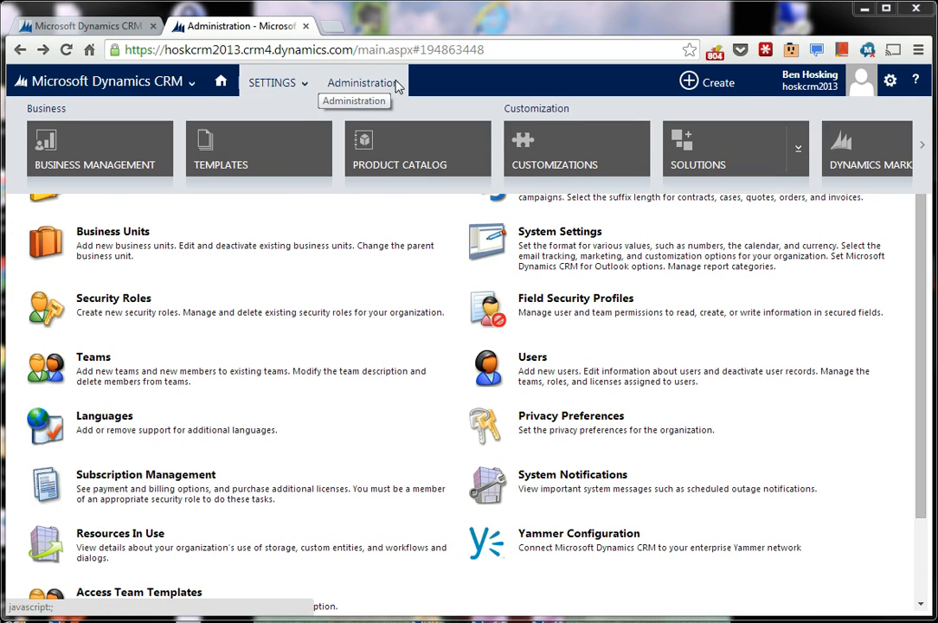
pyautogui.click(578, 304)
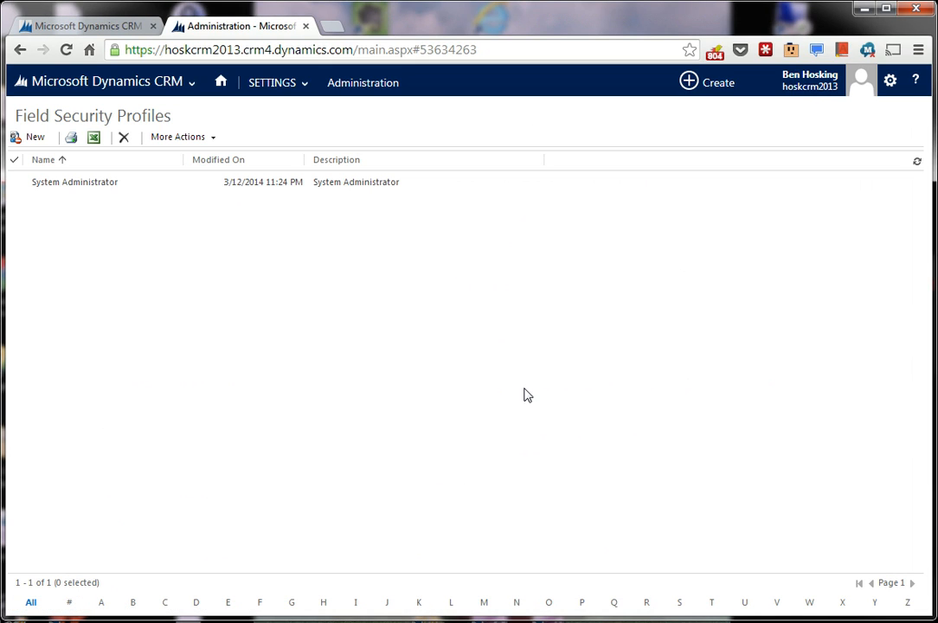
pyautogui.click(110, 183)
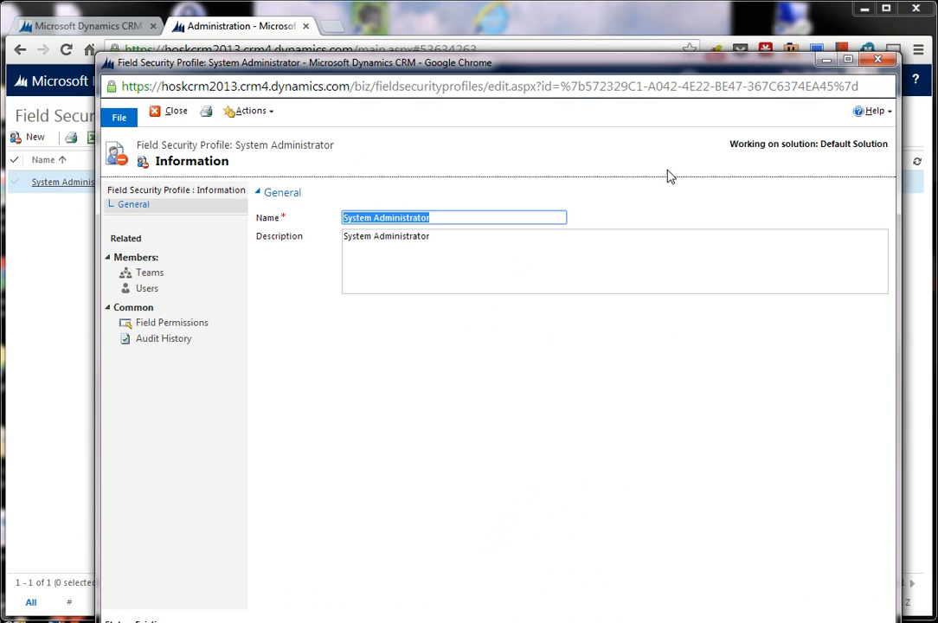
pyautogui.click(170, 326)
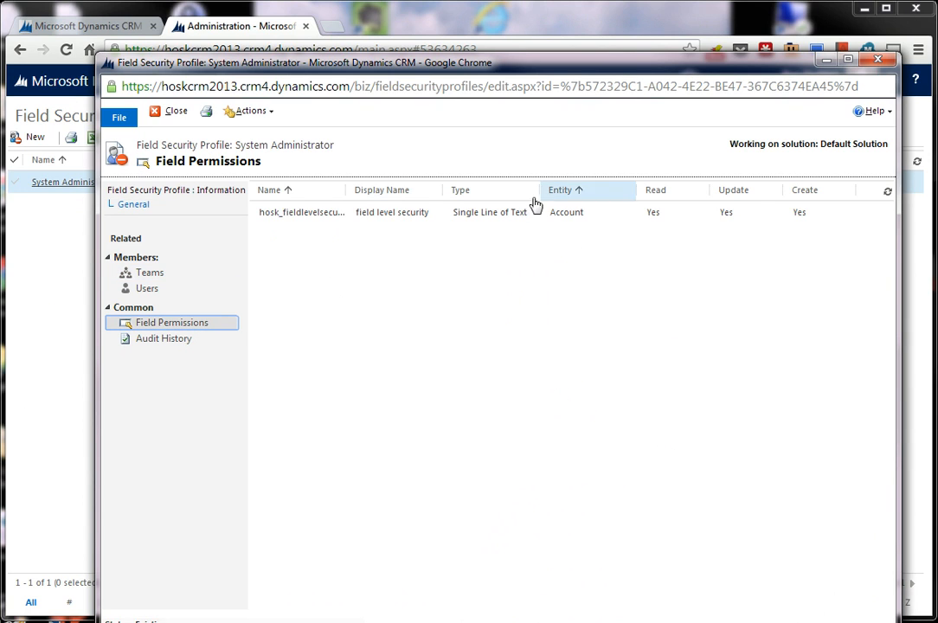
pyautogui.click(876, 60)
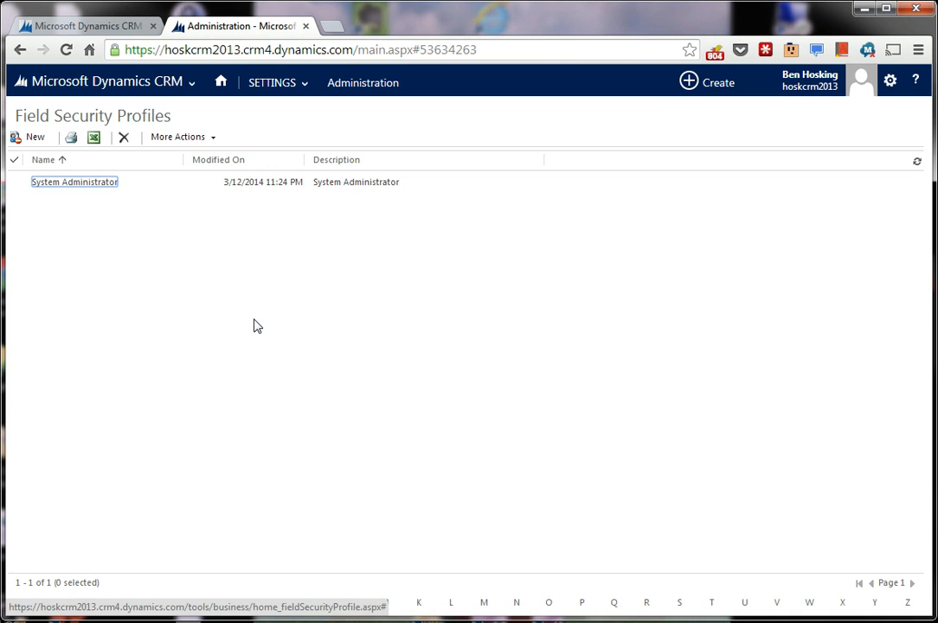
# - Create and save a new field security profile named "MB2-703 Security profile"
pyautogui.click(35, 138)
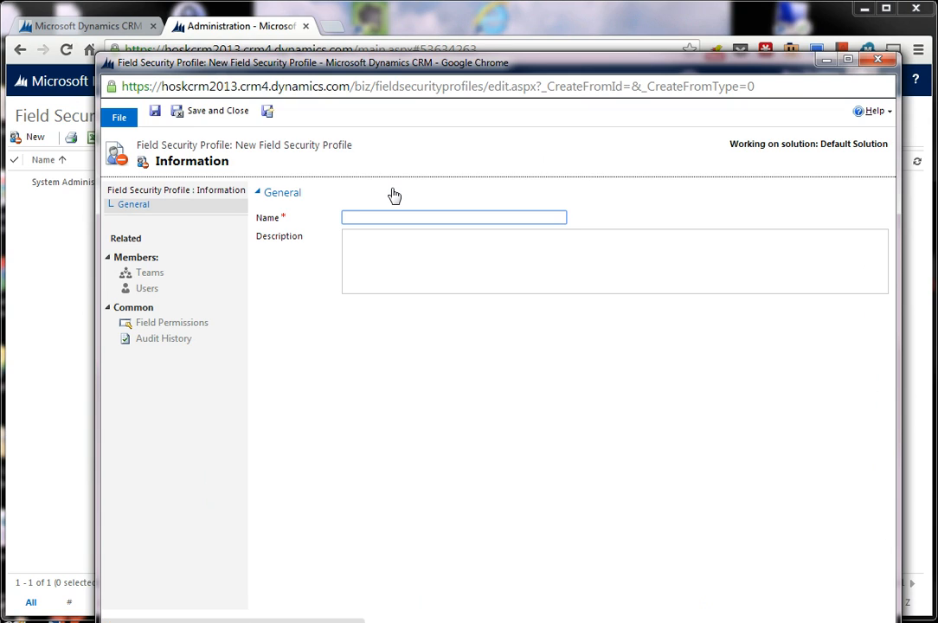
pyautogui.write('MB2')
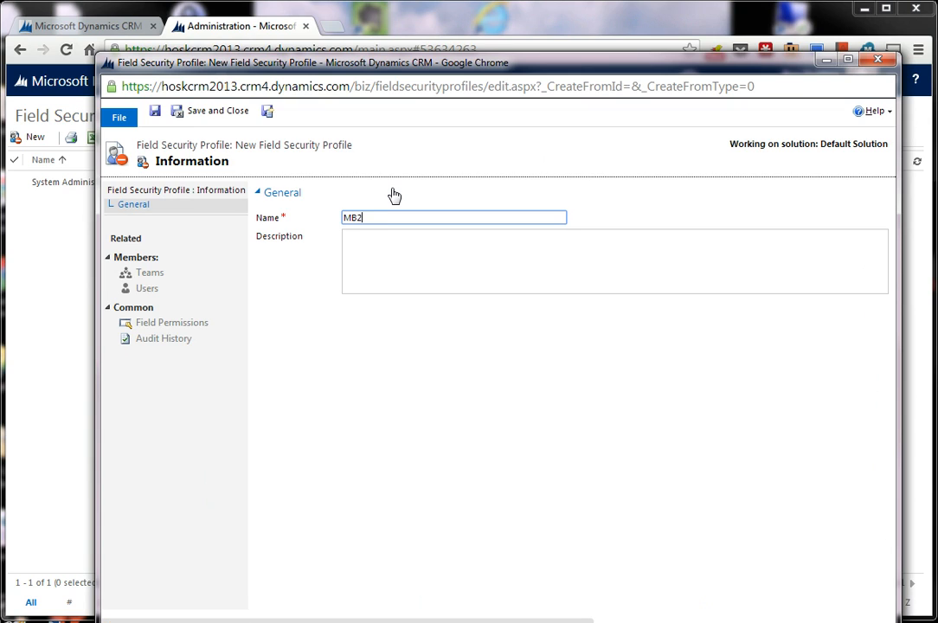
pyautogui.write('-703 Security profile')
pyautogui.click(155, 111)
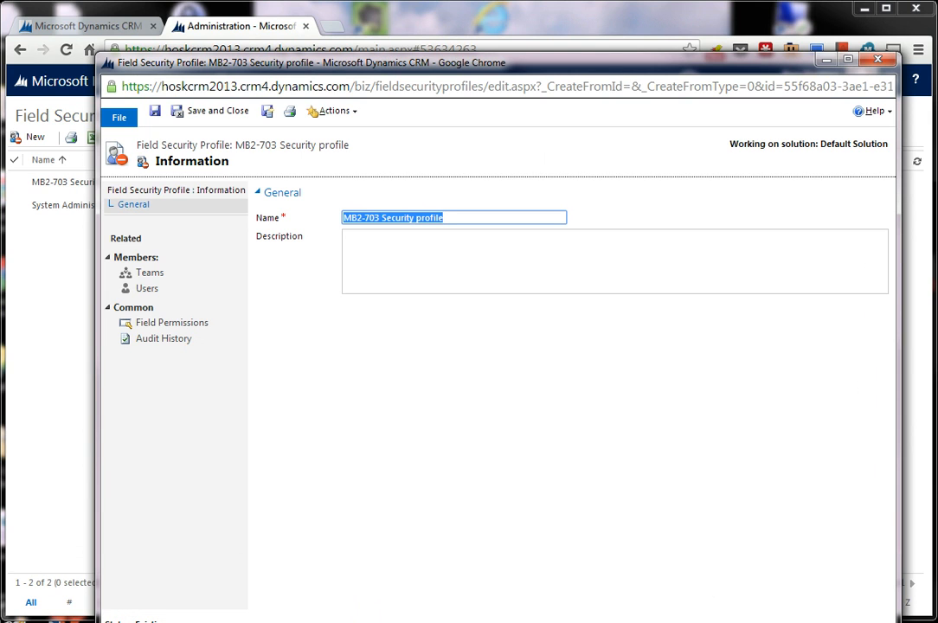
# - Look up user records for the MB2-703 Security profile and add the first listed user as a member
pyautogui.click(148, 289)
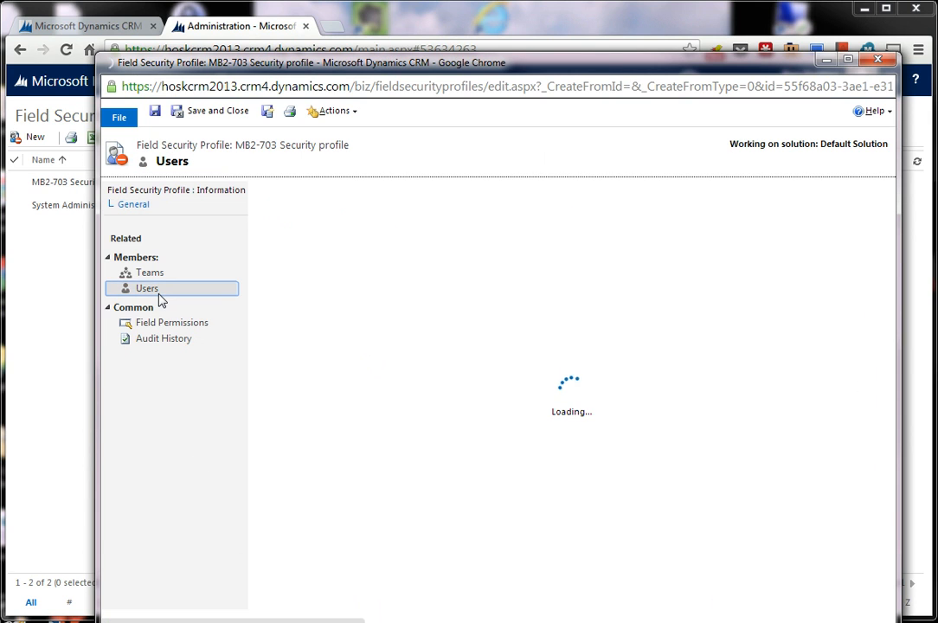
pyautogui.click(272, 209)
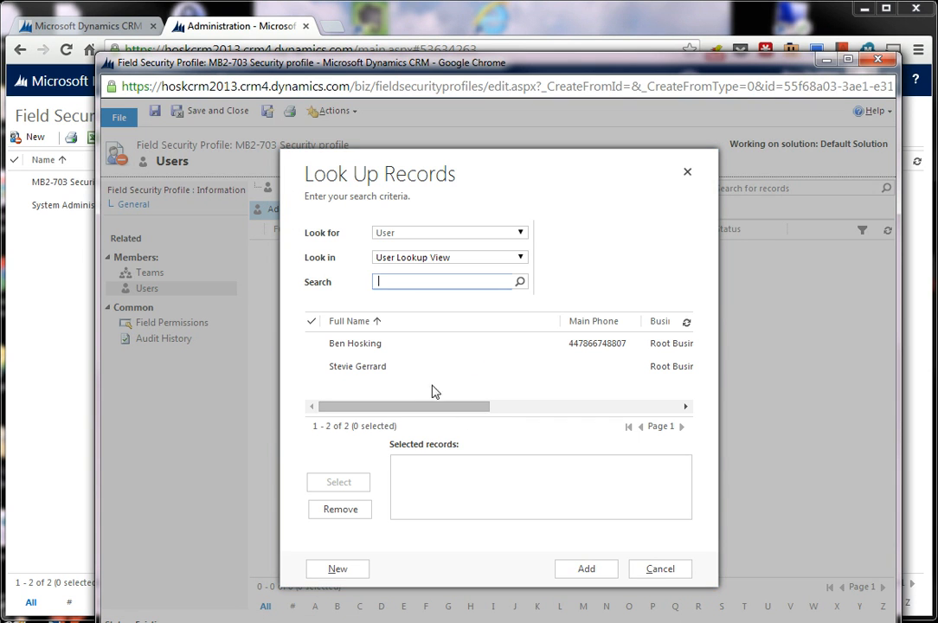
pyautogui.click(438, 347)
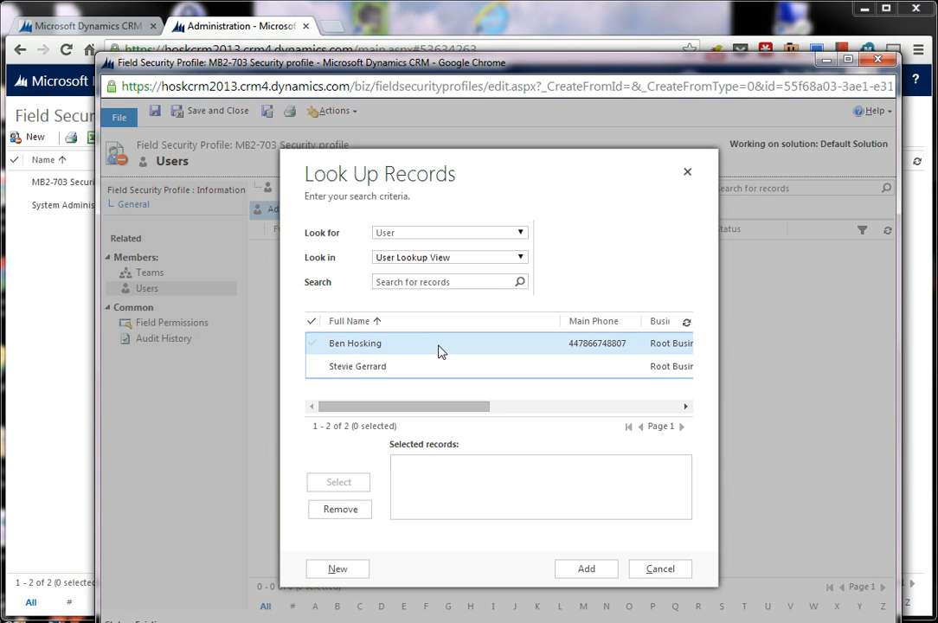
pyautogui.click(591, 568)
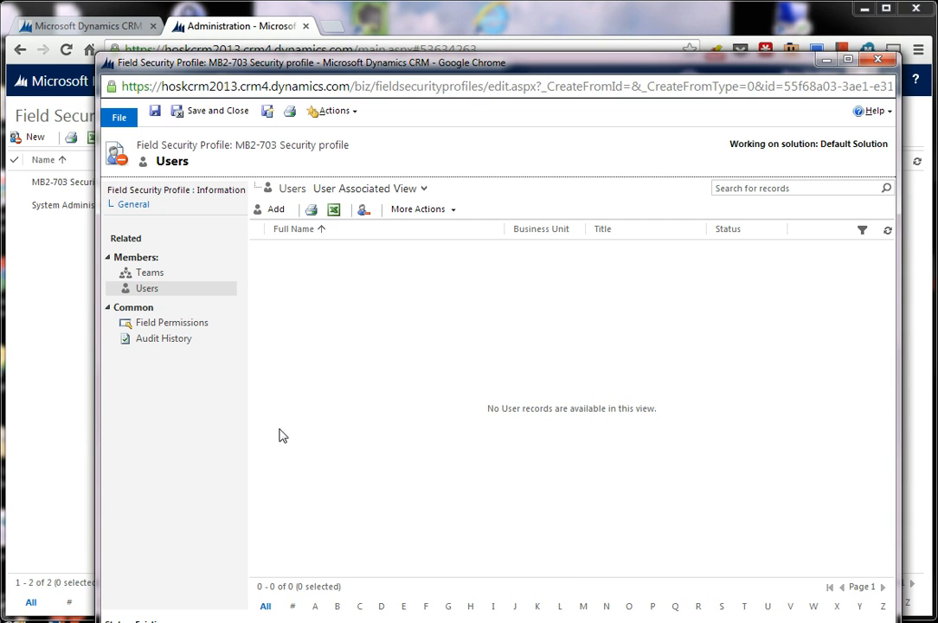
# - Examine the new profile's permissions for the Account entity's field level security field, and close the profile
pyautogui.click(203, 338)
pyautogui.click(190, 325)
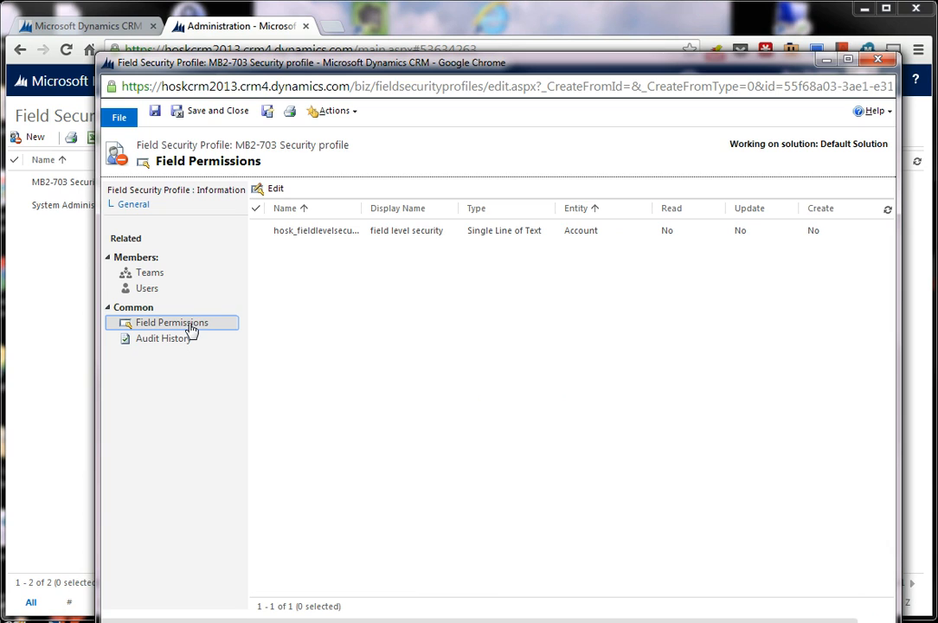
pyautogui.click(256, 232)
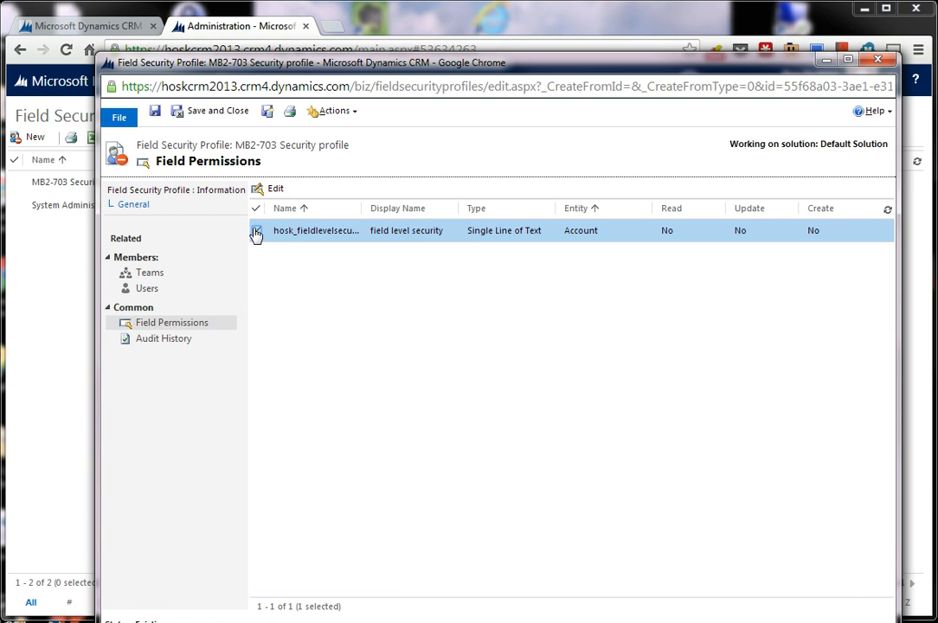
pyautogui.rightClick(394, 233)
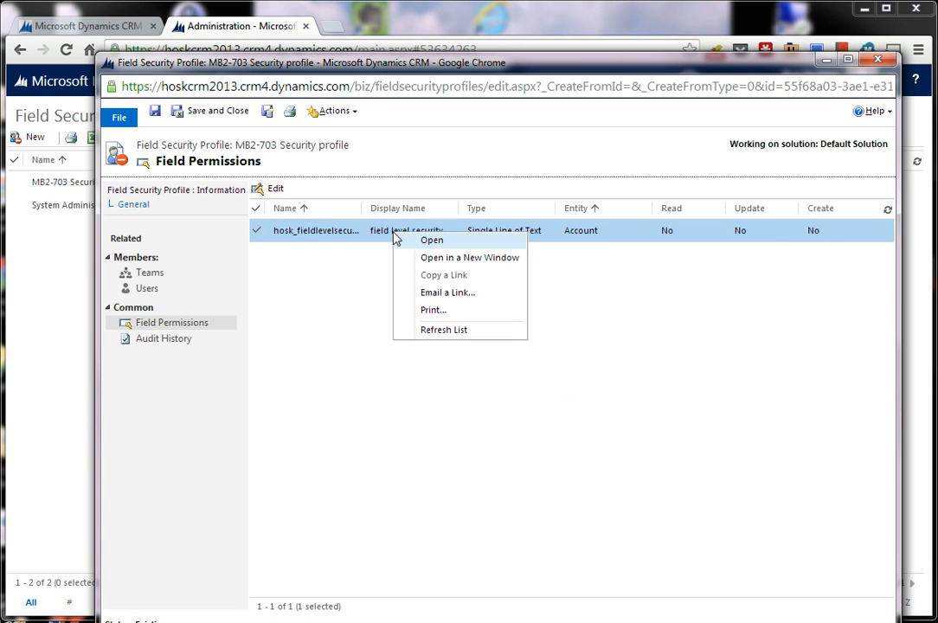
pyautogui.click(698, 243)
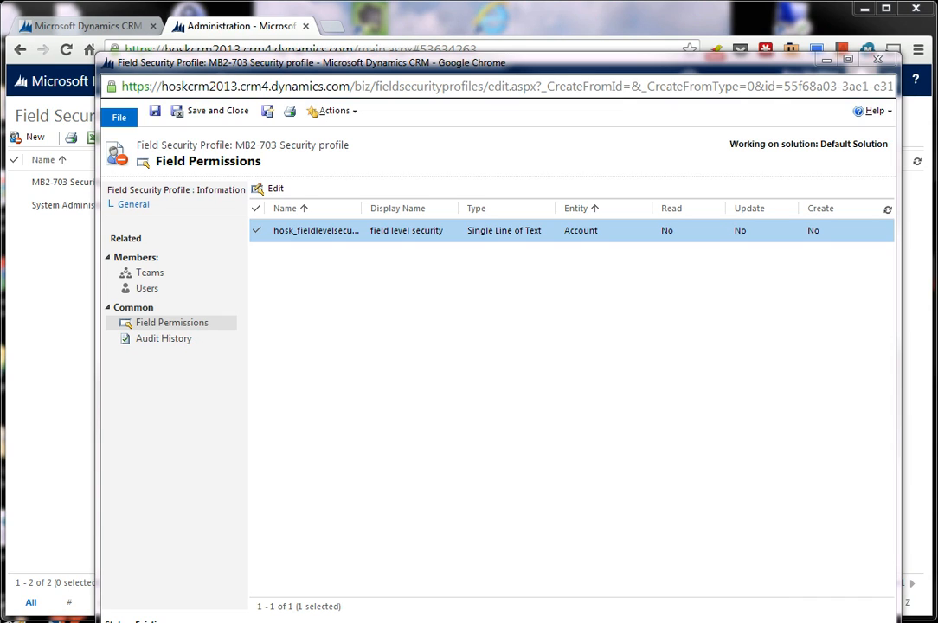
pyautogui.click(877, 61)
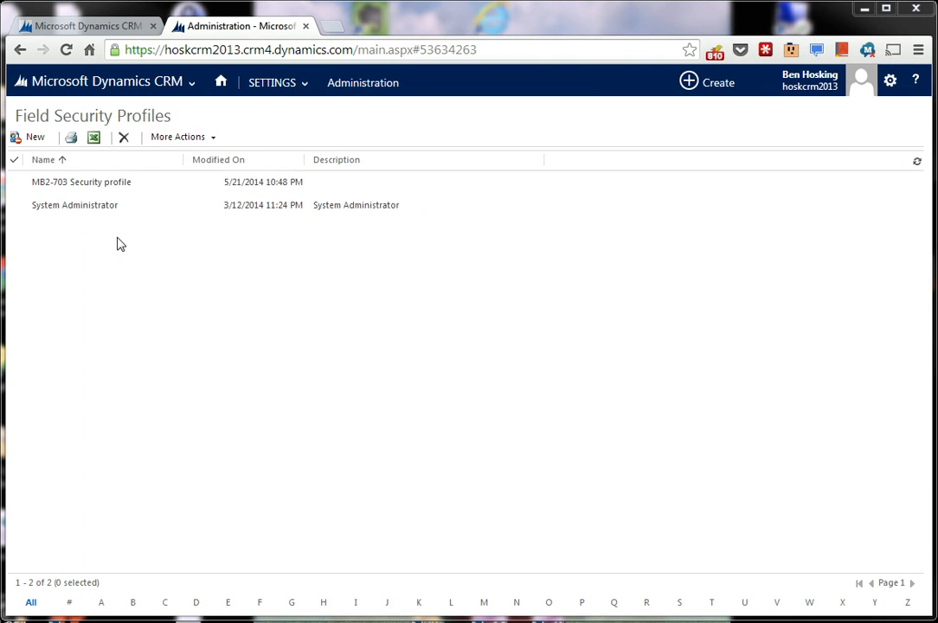
# - Go to the list of all solutions and open Hosks Solution
pyautogui.click(313, 84)
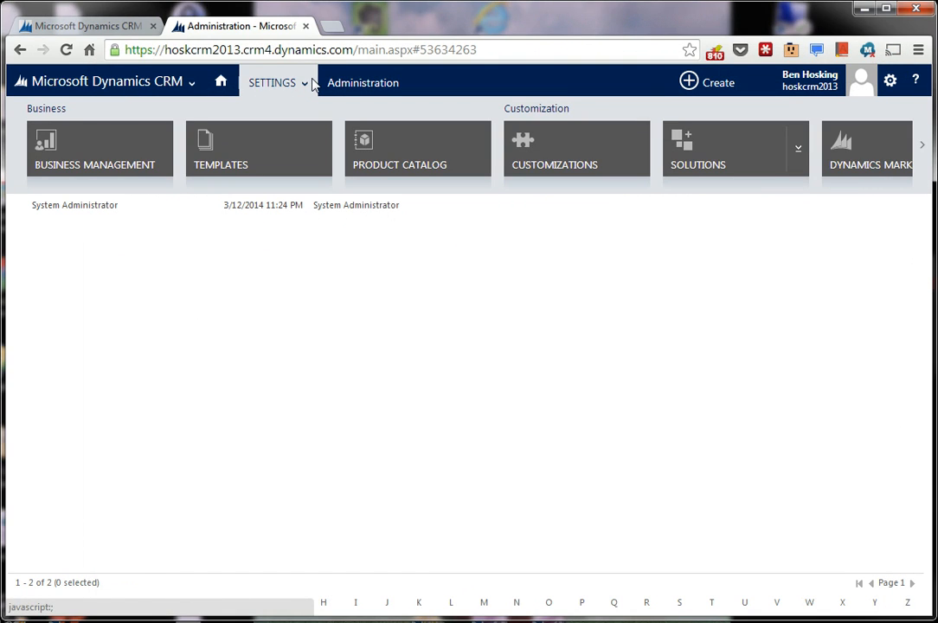
pyautogui.scroll(-3, 828, 154)
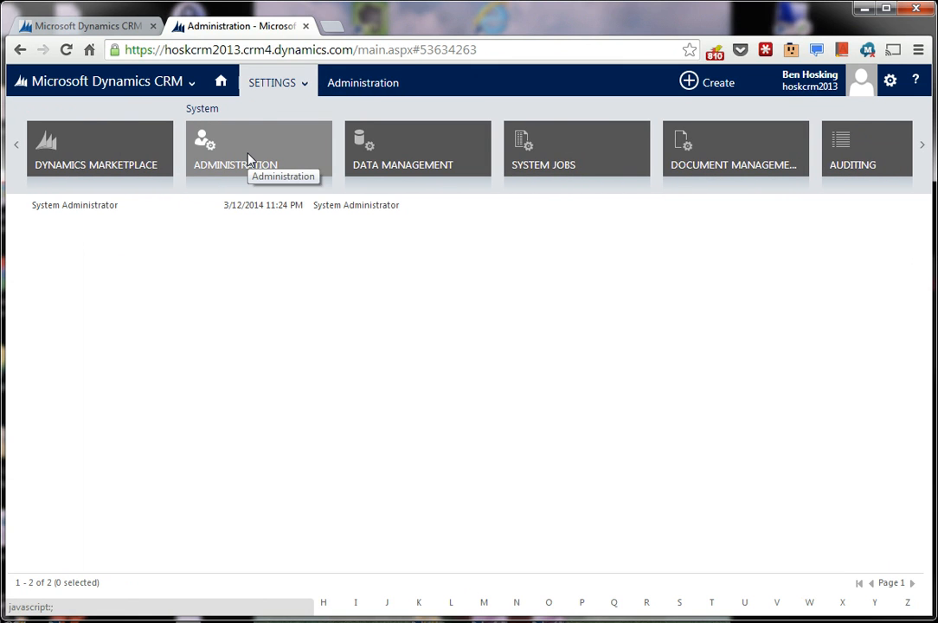
pyautogui.scroll(3, 247, 160)
pyautogui.click(752, 155)
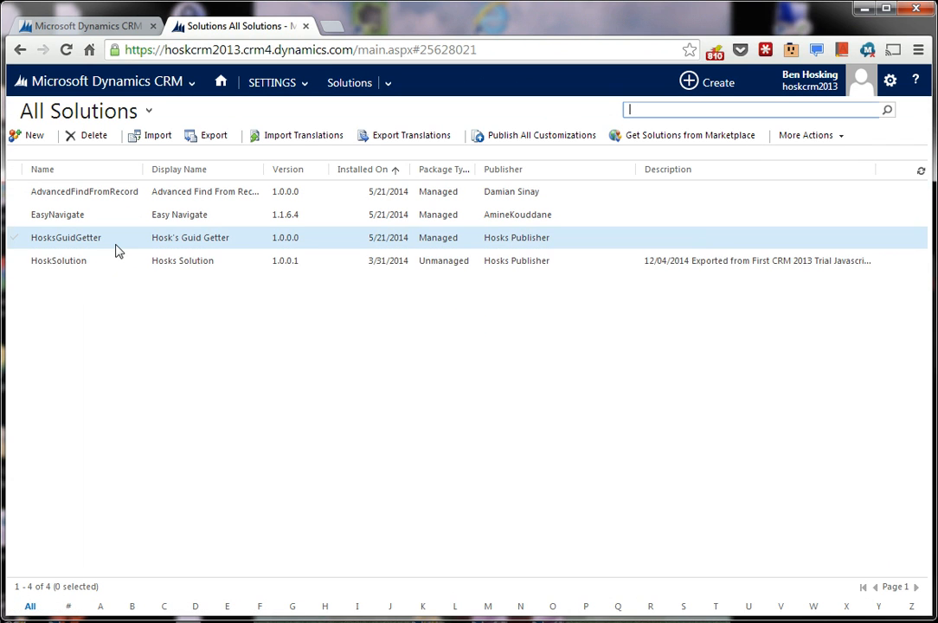
pyautogui.doubleClick(115, 261)
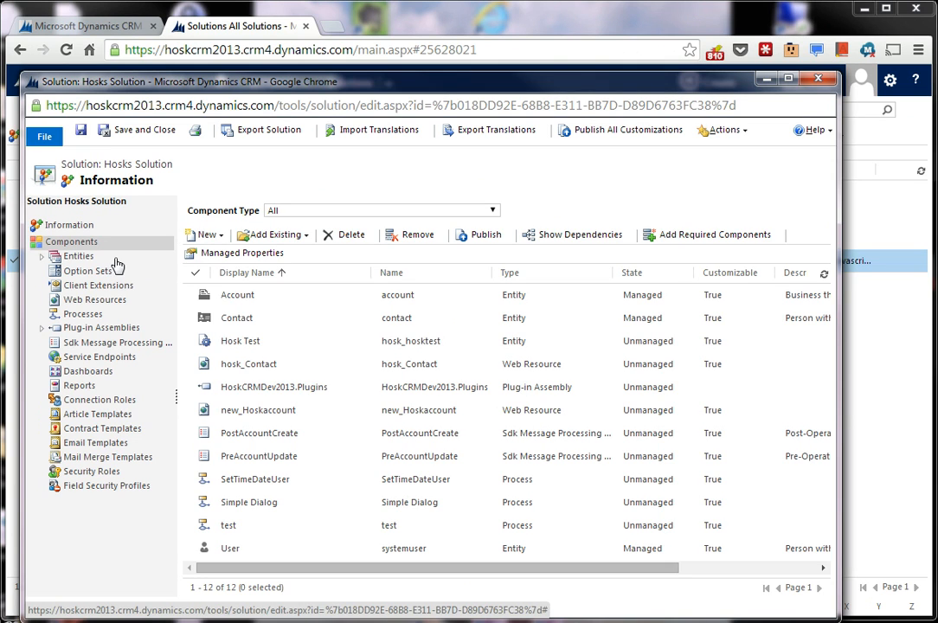
# - Open the Account entity in the solution and display its list of fields
pyautogui.click(205, 299)
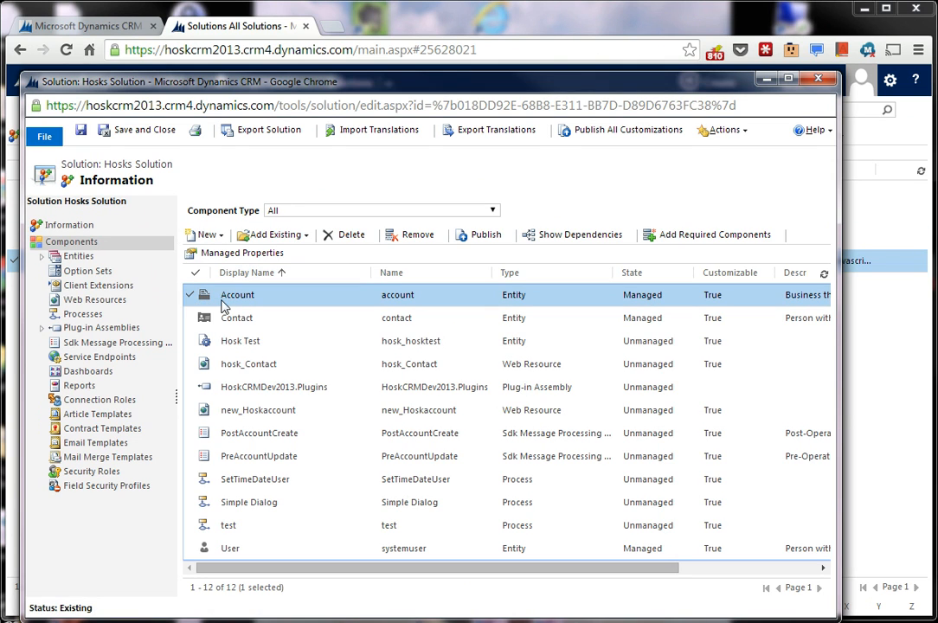
pyautogui.doubleClick(223, 299)
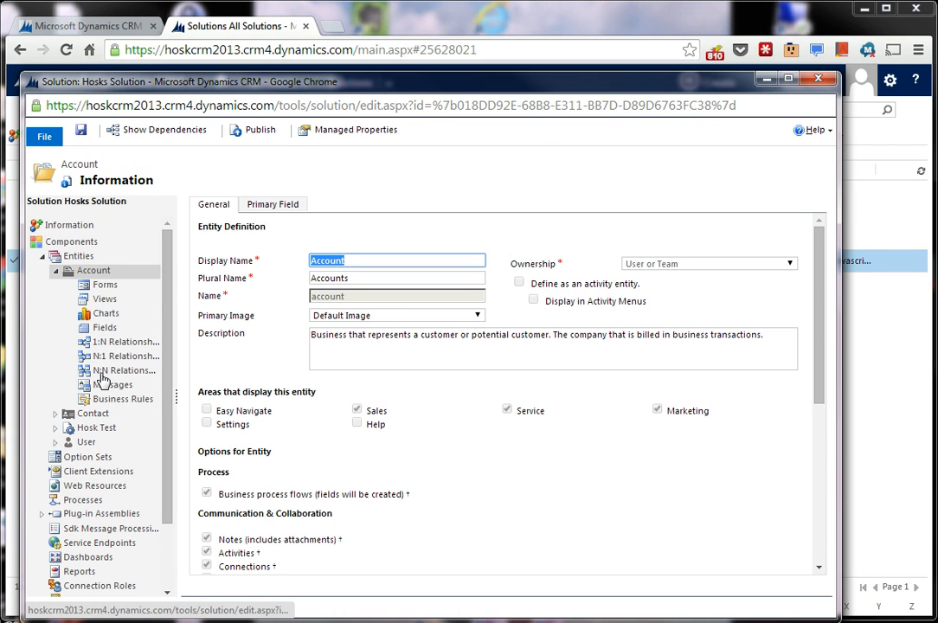
pyautogui.click(104, 328)
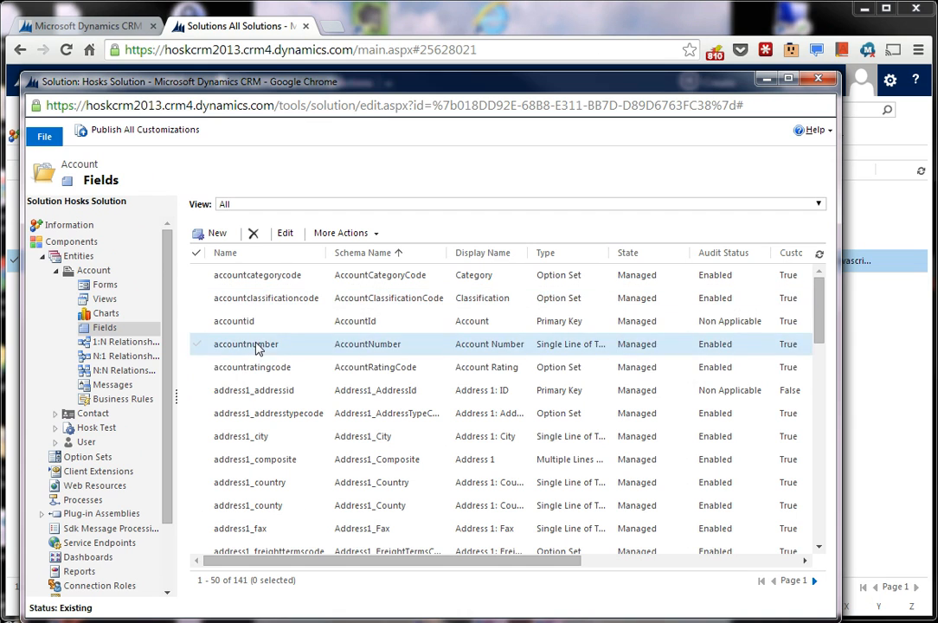
# - Examine the field security and requirement settings of the Account Number and Address 1: City fields
pyautogui.doubleClick(272, 348)
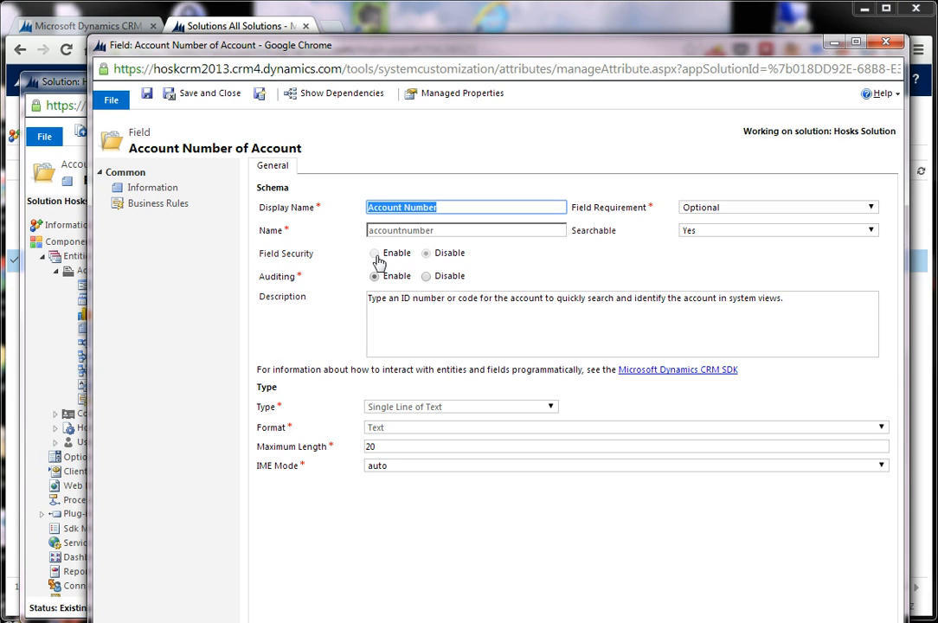
pyautogui.click(751, 209)
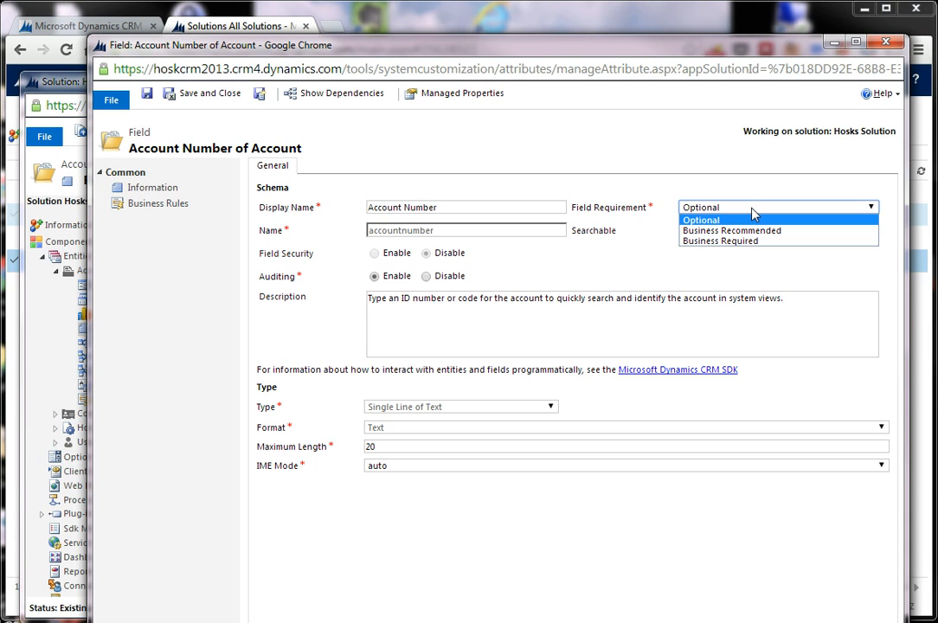
pyautogui.click(665, 339)
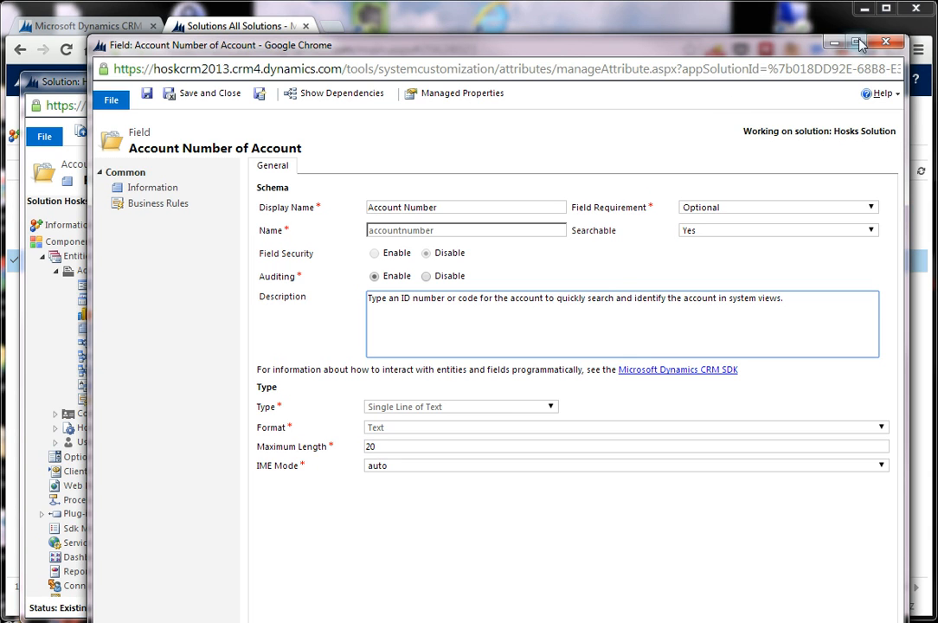
pyautogui.click(885, 41)
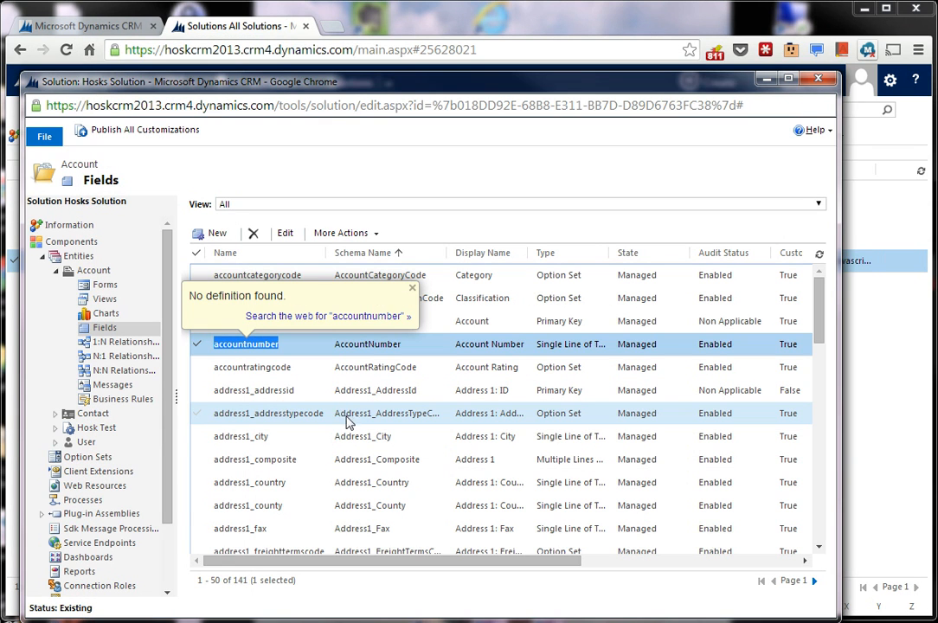
pyautogui.doubleClick(324, 446)
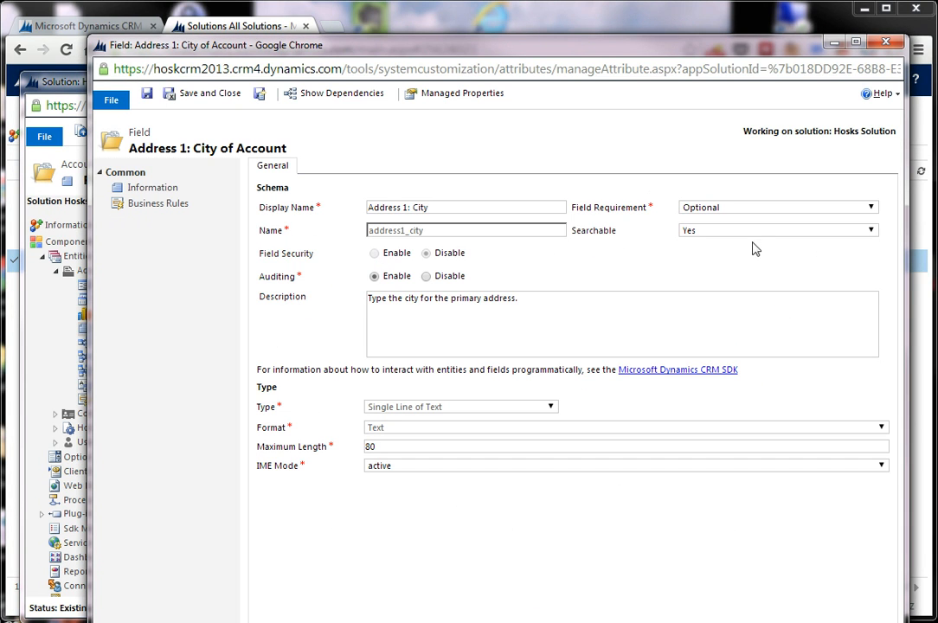
pyautogui.click(886, 42)
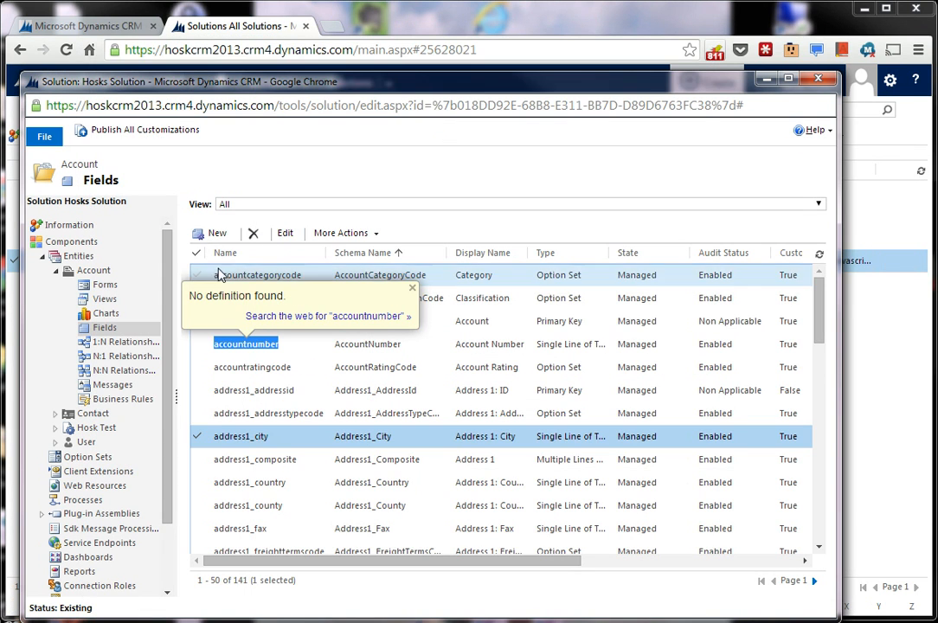
# - Create an Account field with display name "mb2-703 SECURITY TEST", enable its field security, and save and close it
pyautogui.click(412, 289)
pyautogui.click(227, 239)
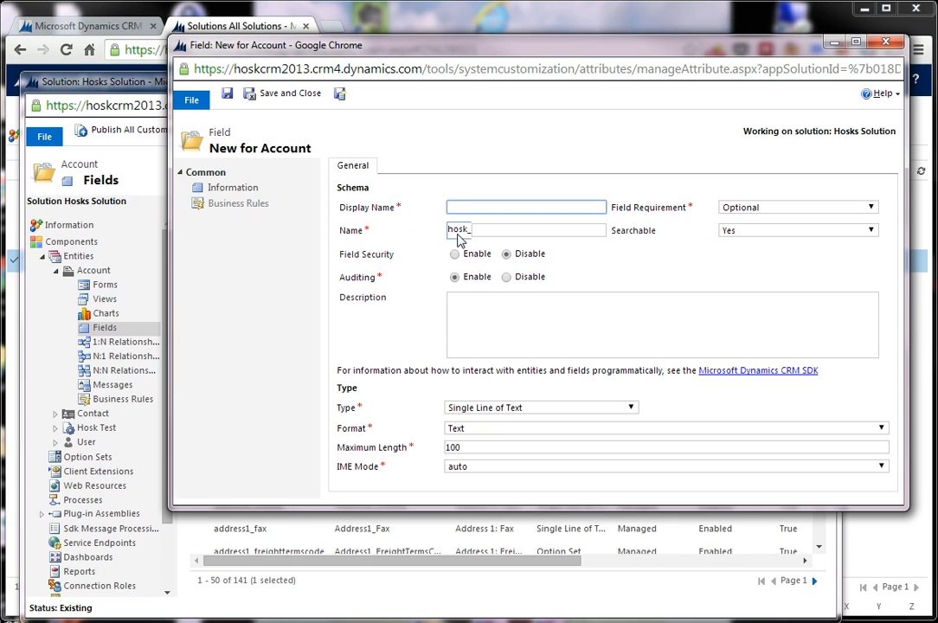
pyautogui.write('mb2-703 SECURITY TEST')
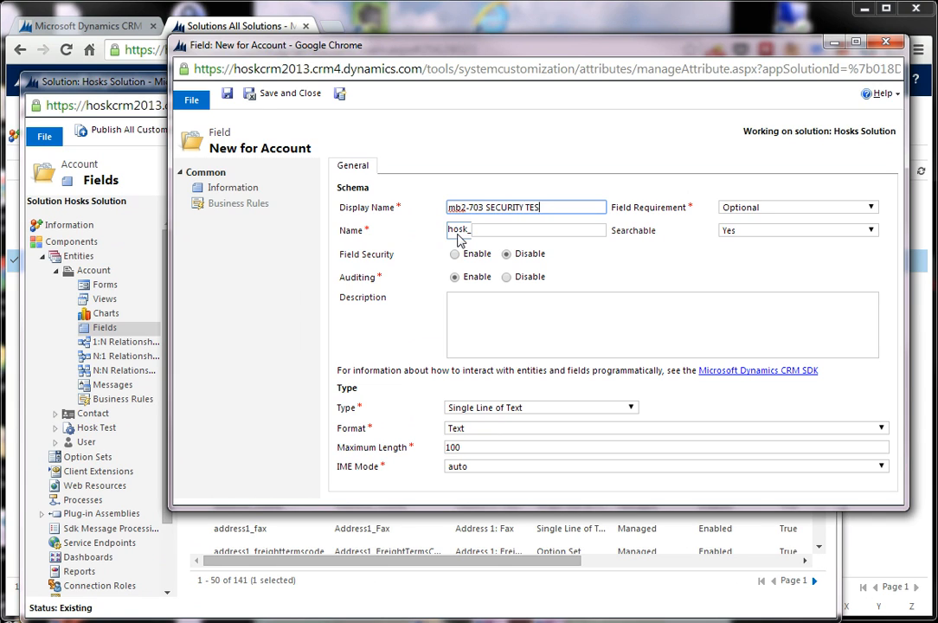
pyautogui.click(477, 339)
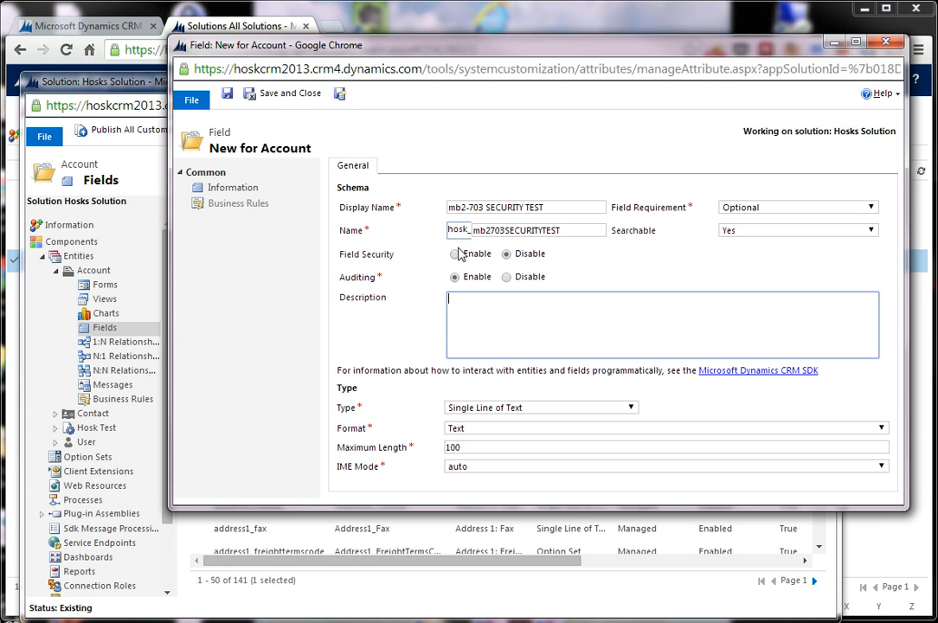
pyautogui.click(455, 255)
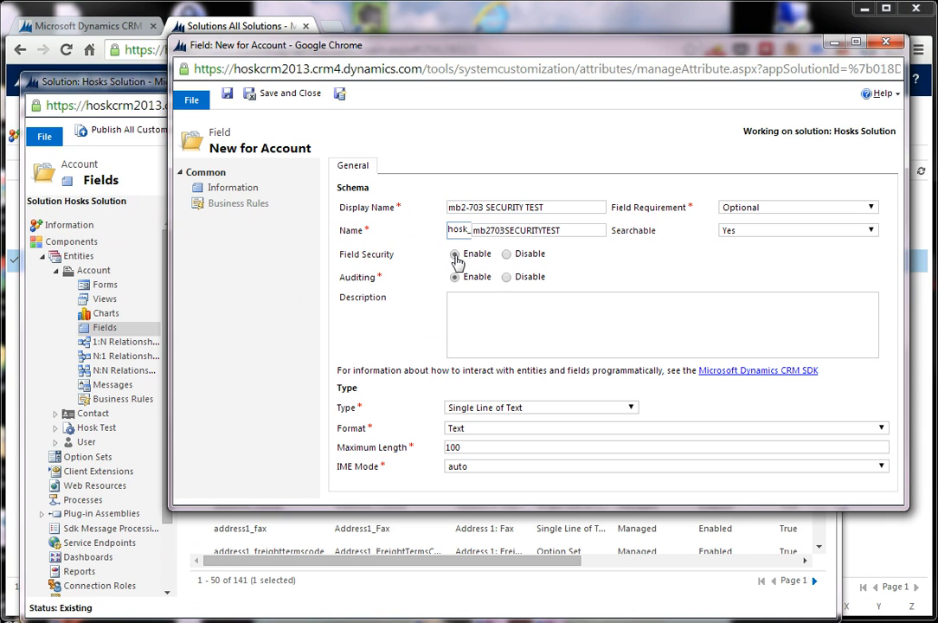
pyautogui.moveTo(900, 511); pyautogui.dragTo(862, 490)
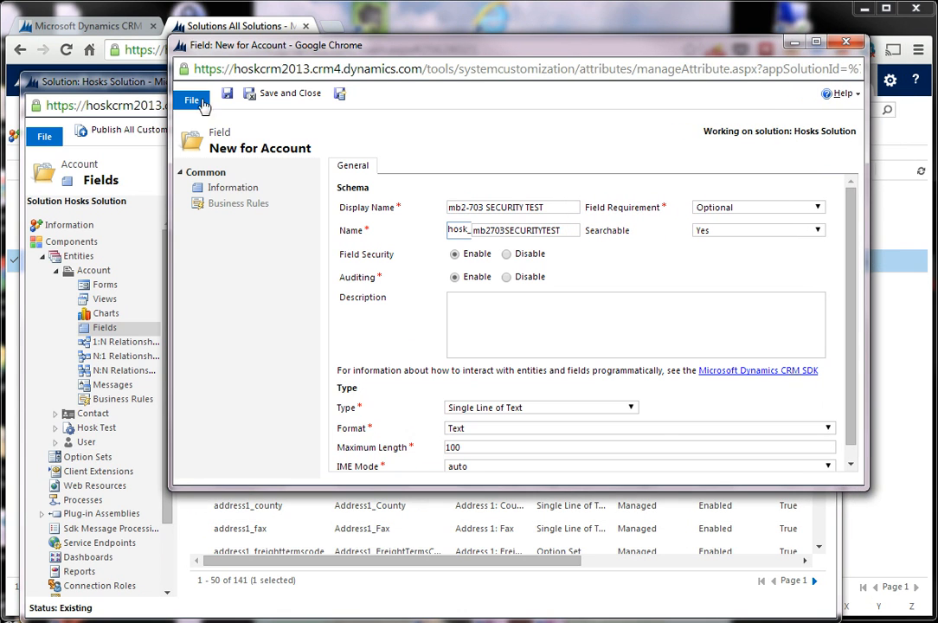
pyautogui.click(260, 100)
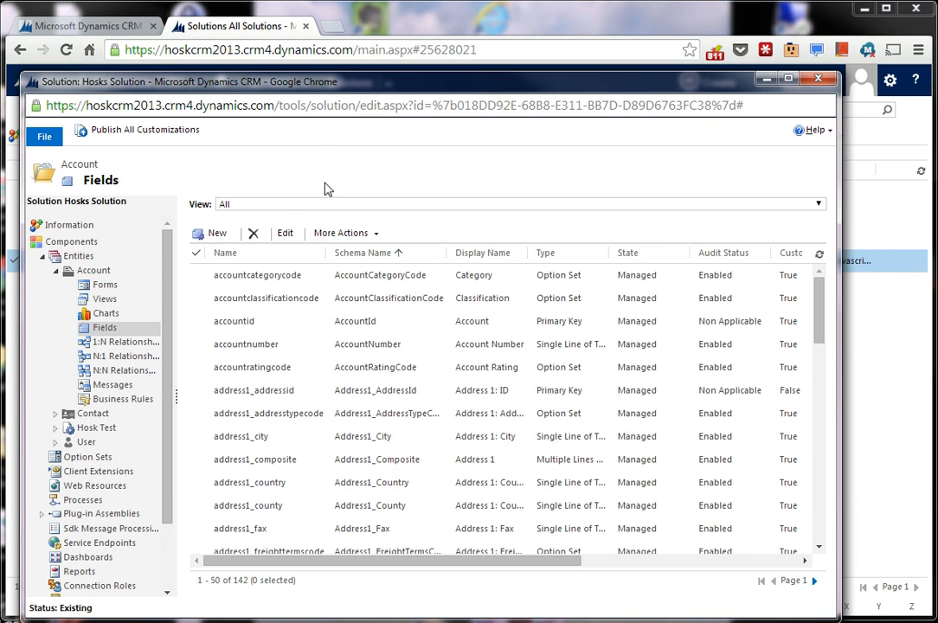
# - Filter the Account field list to custom fields, and open the entity's main Account form for editing
pyautogui.click(286, 204)
pyautogui.click(326, 226)
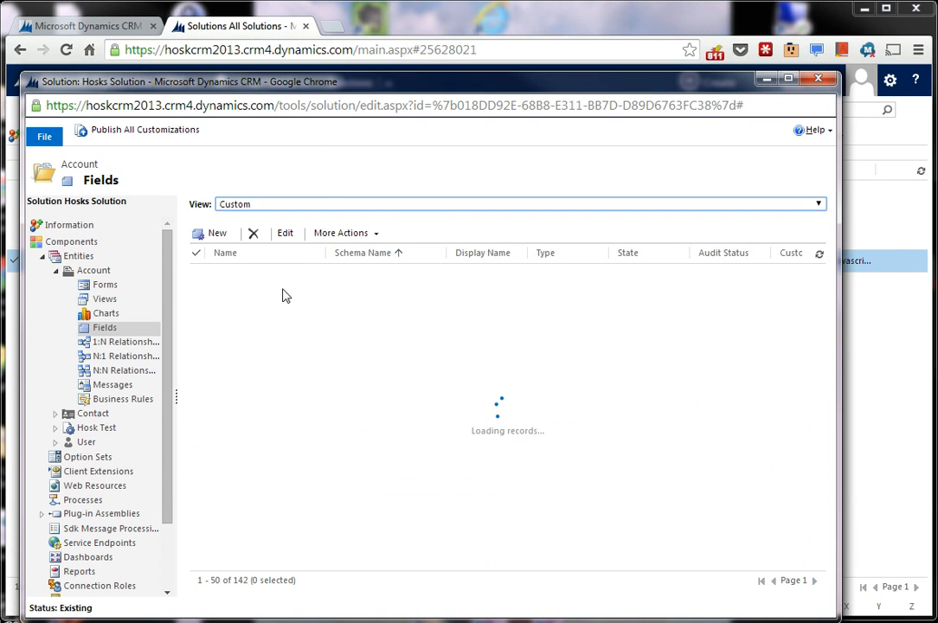
pyautogui.click(106, 286)
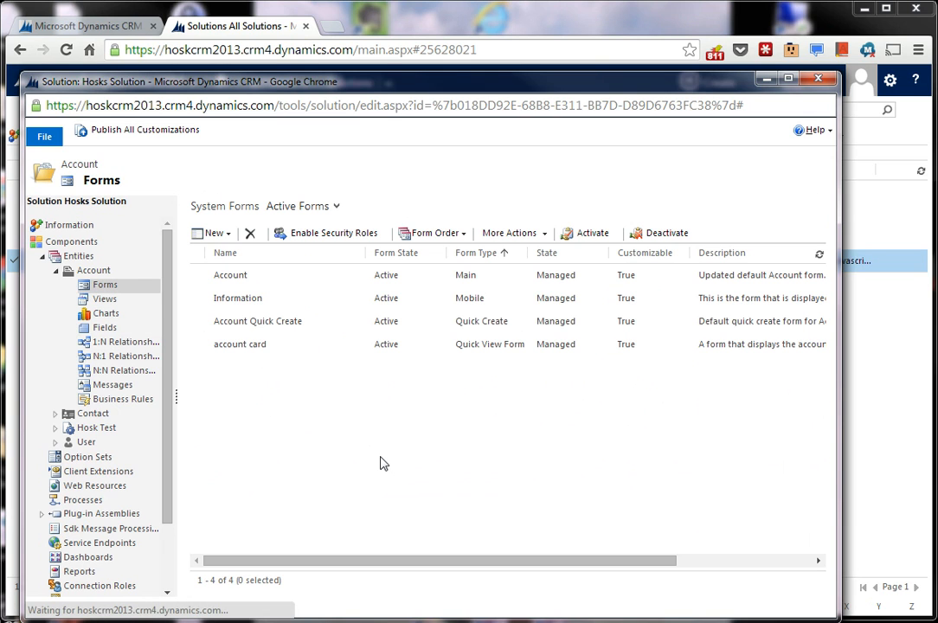
pyautogui.click(230, 275)
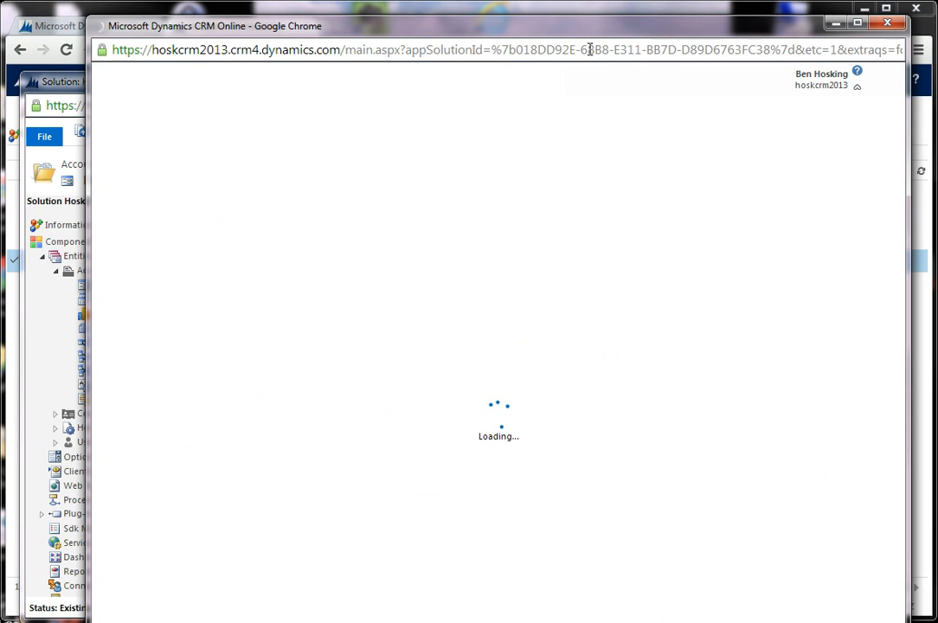
pyautogui.moveTo(585, 41); pyautogui.dragTo(542, 30)
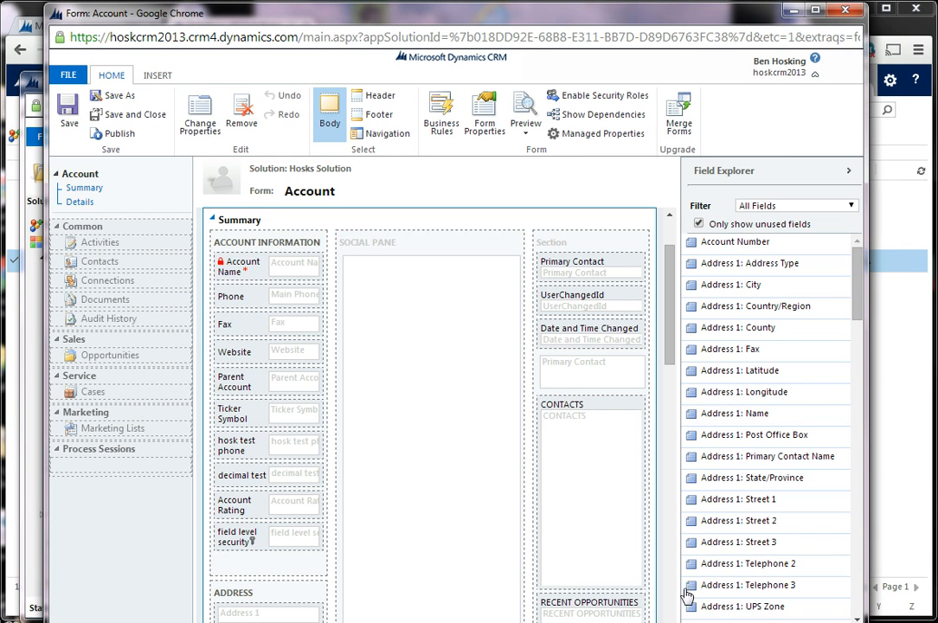
# - Show only custom fields in the field explorer and add mb2-703 SECURITY TEST below field level security in the Account Information section
pyautogui.click(749, 205)
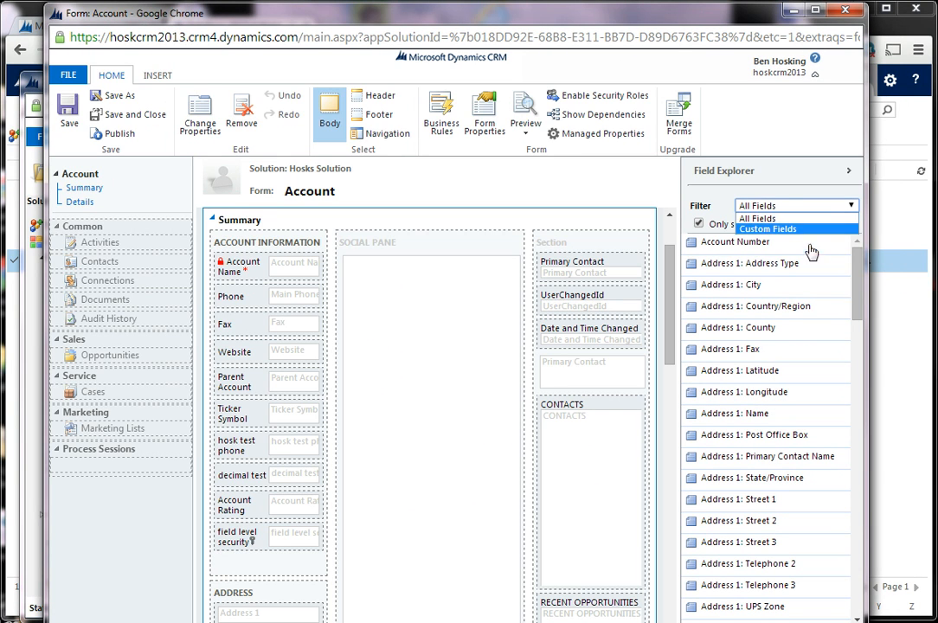
pyautogui.click(768, 229)
pyautogui.moveTo(765, 245); pyautogui.dragTo(282, 556)
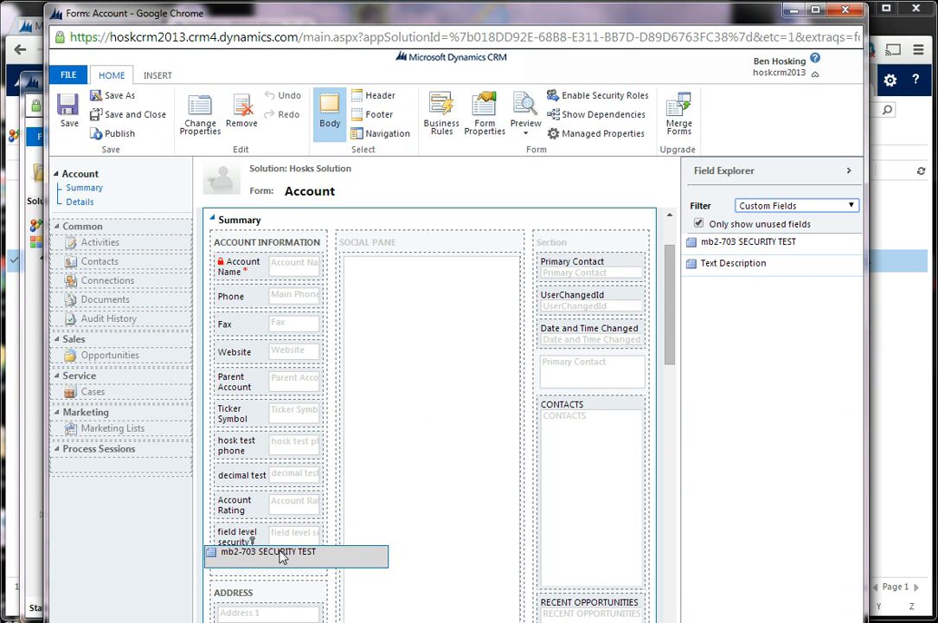
pyautogui.moveTo(281, 557)
pyautogui.mouseDown()
pyautogui.moveTo(478, 404)
pyautogui.moveTo(622, 327)
pyautogui.moveTo(620, 366)
pyautogui.moveTo(264, 524)
pyautogui.moveTo(268, 589)
pyautogui.moveTo(271, 560)
pyautogui.mouseUp()
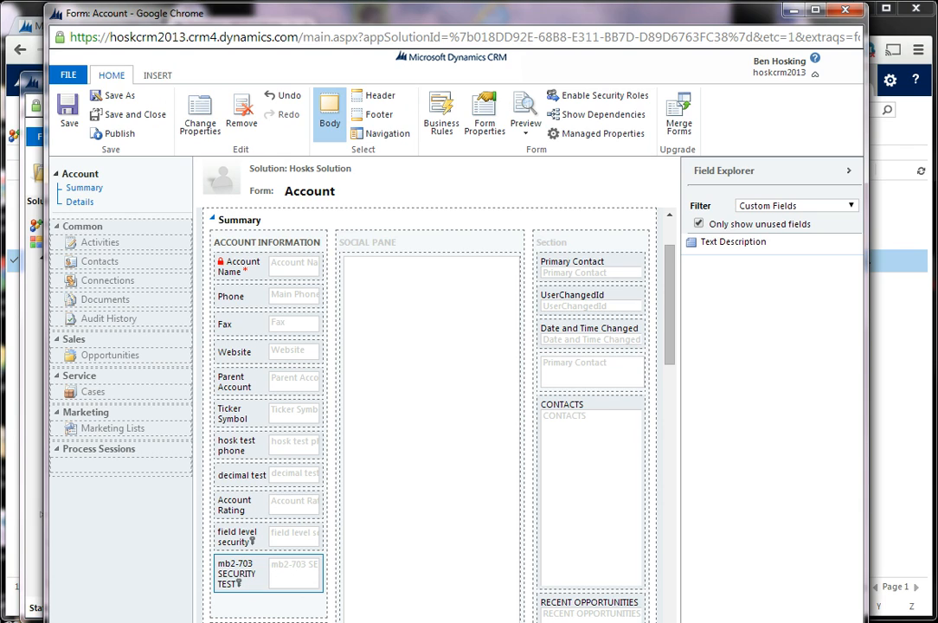
# - Save and publish the Account form, and close the form editor
pyautogui.moveTo(144, 621)
pyautogui.click(59, 117)
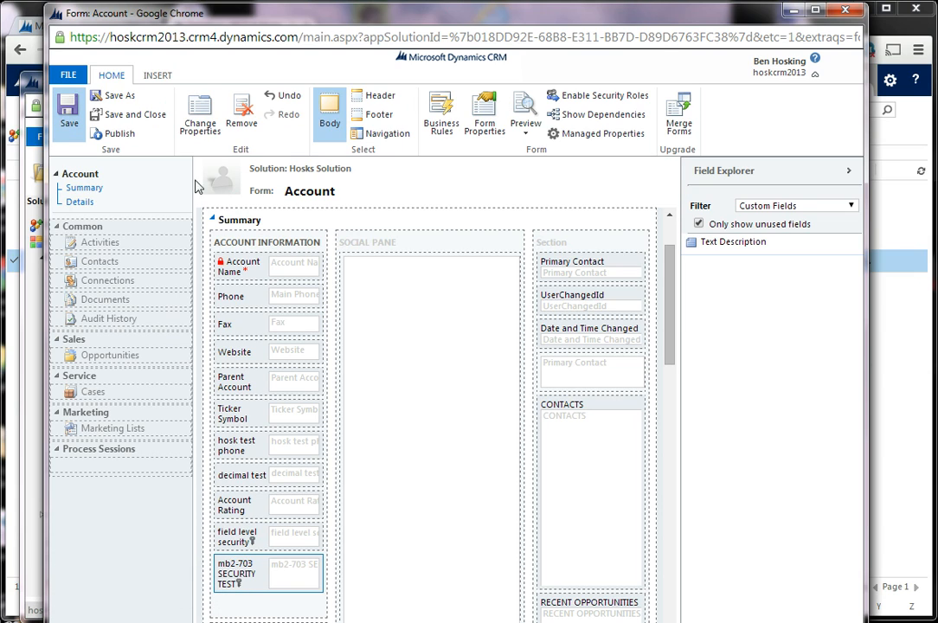
pyautogui.click(103, 137)
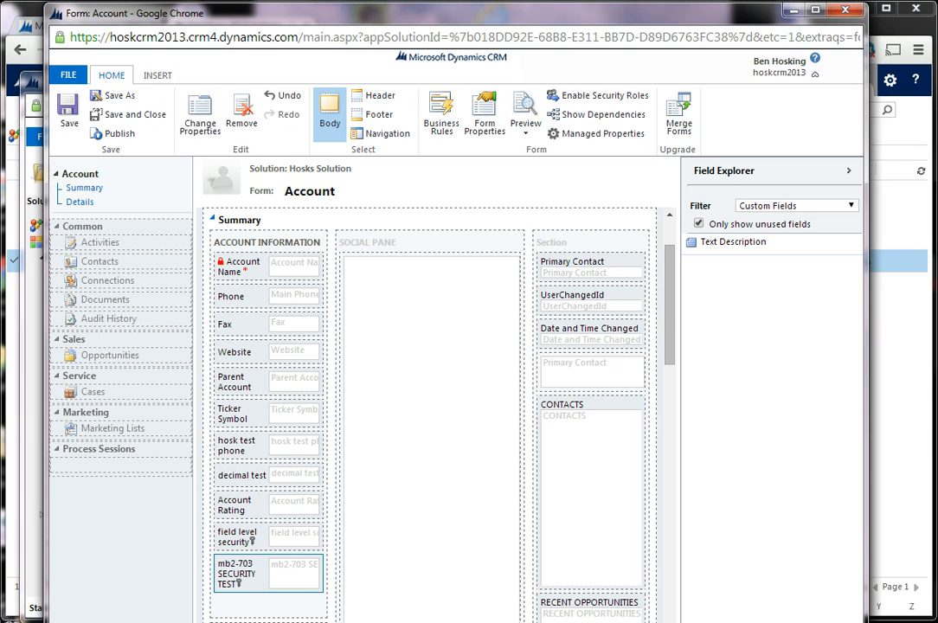
pyautogui.click(853, 9)
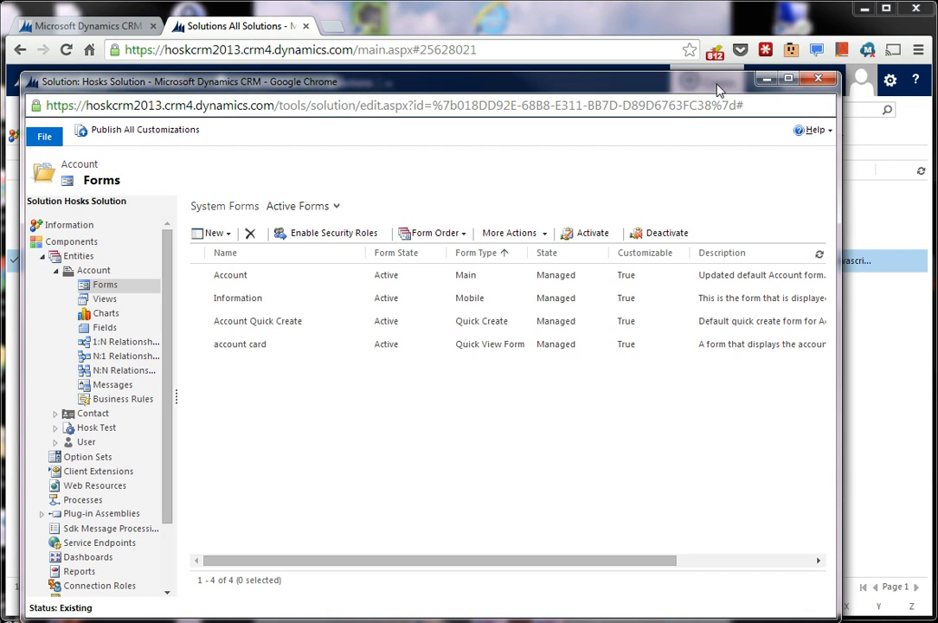
# - Open MB2-703 Security profile from the field security profiles in Administration and display its field permissions
pyautogui.click(497, 5)
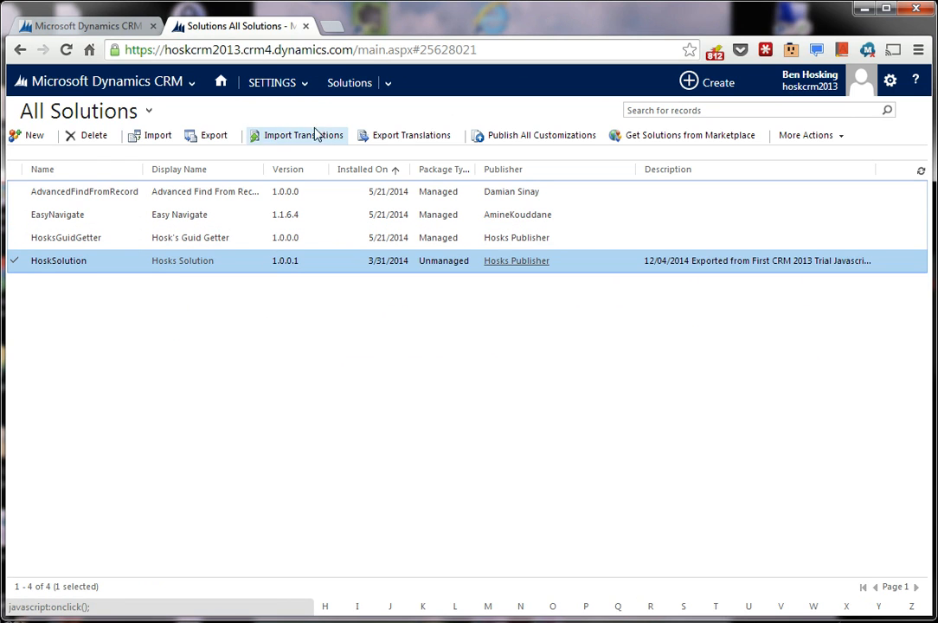
pyautogui.click(288, 83)
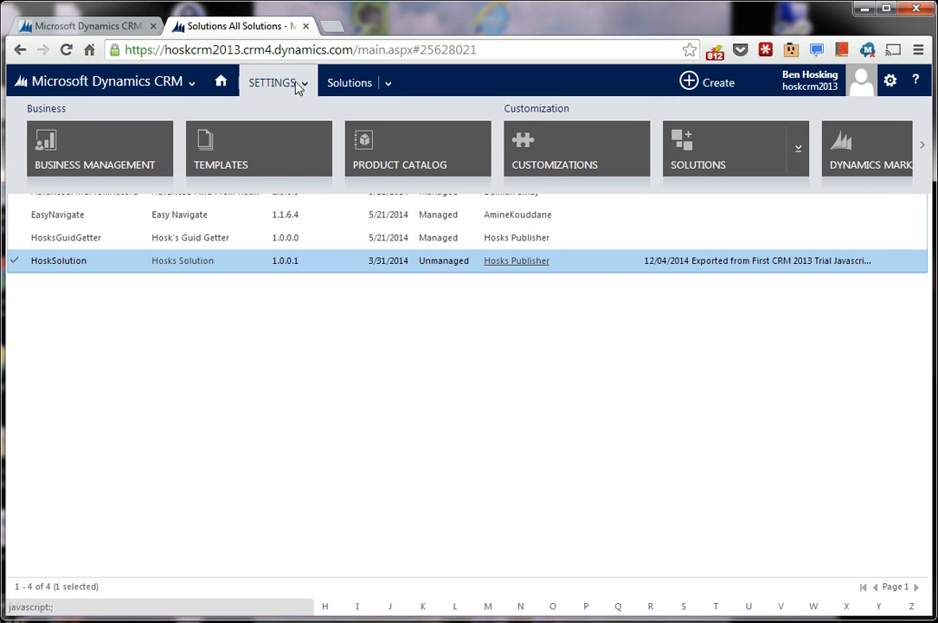
pyautogui.scroll(-5, 580, 151)
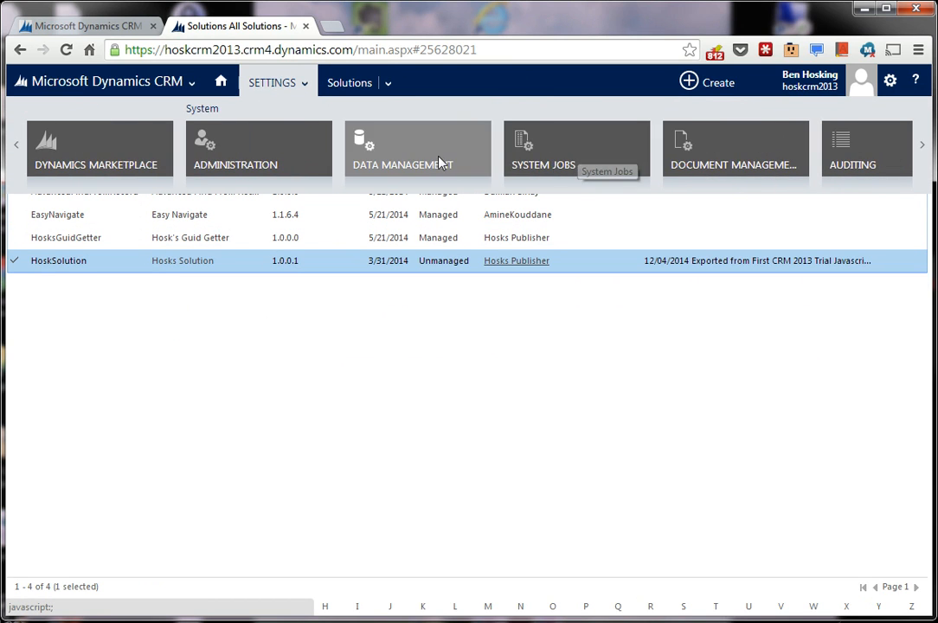
pyautogui.click(286, 163)
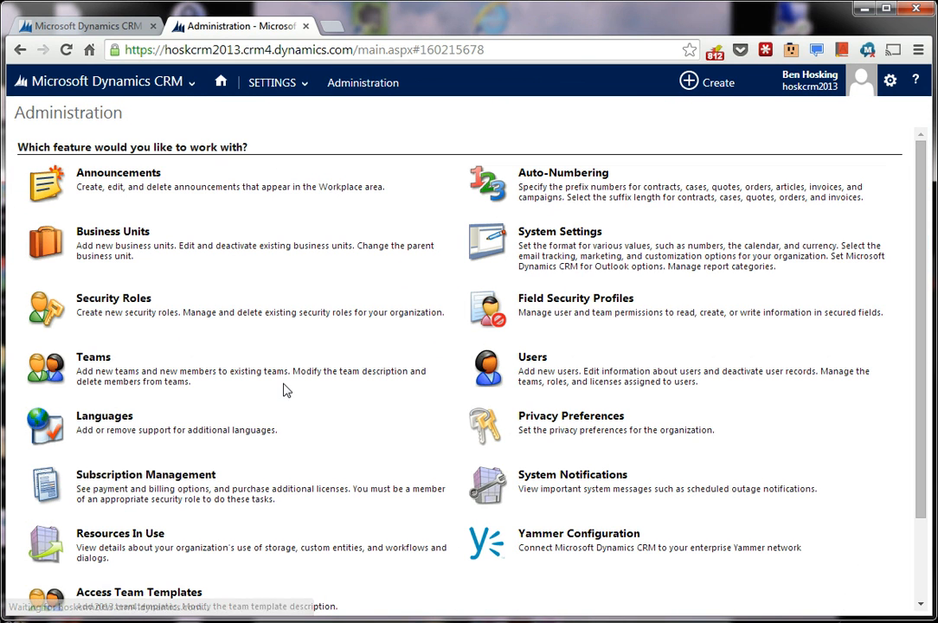
pyautogui.click(551, 321)
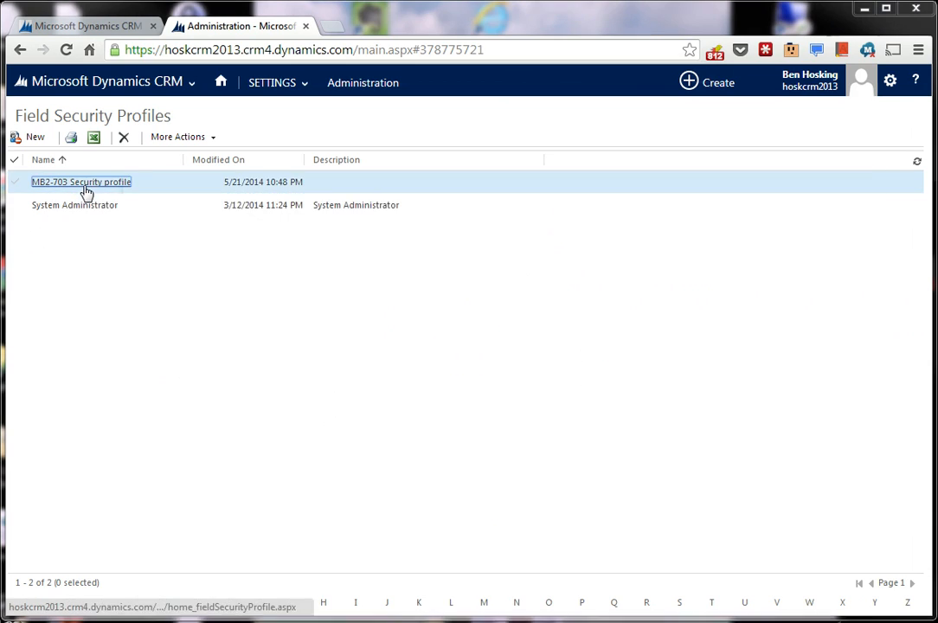
pyautogui.click(85, 185)
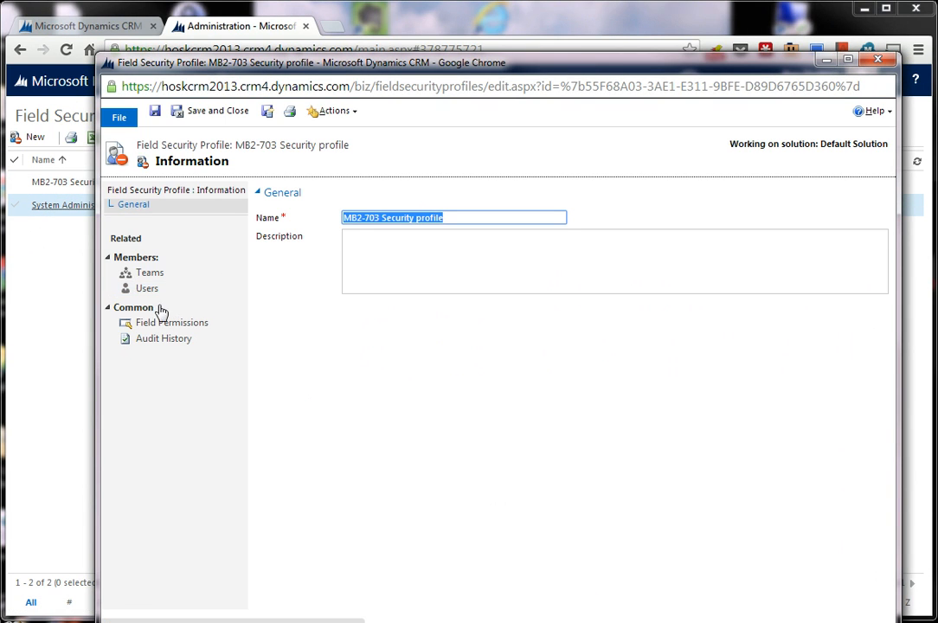
pyautogui.click(169, 327)
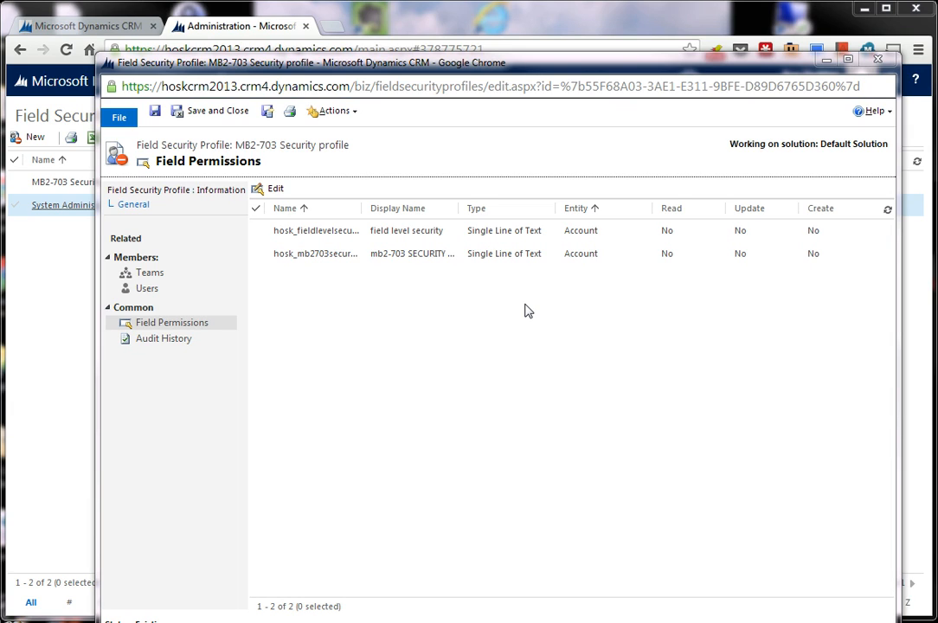
# - Set Allow Read and Allow Update to Yes for the profile's mb2-703 SECURITY TEST field, and close the profile
pyautogui.click(673, 253)
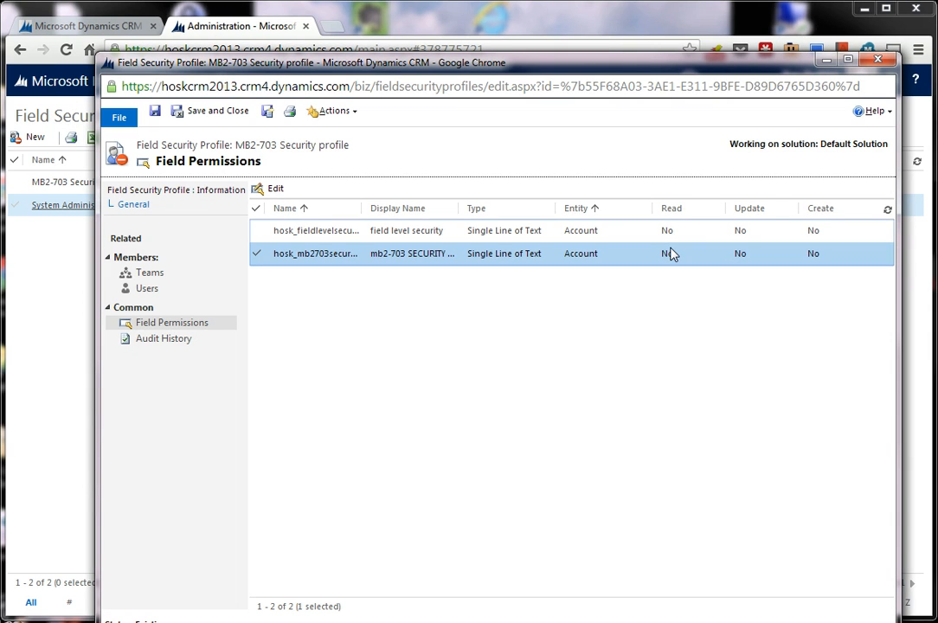
pyautogui.doubleClick(651, 254)
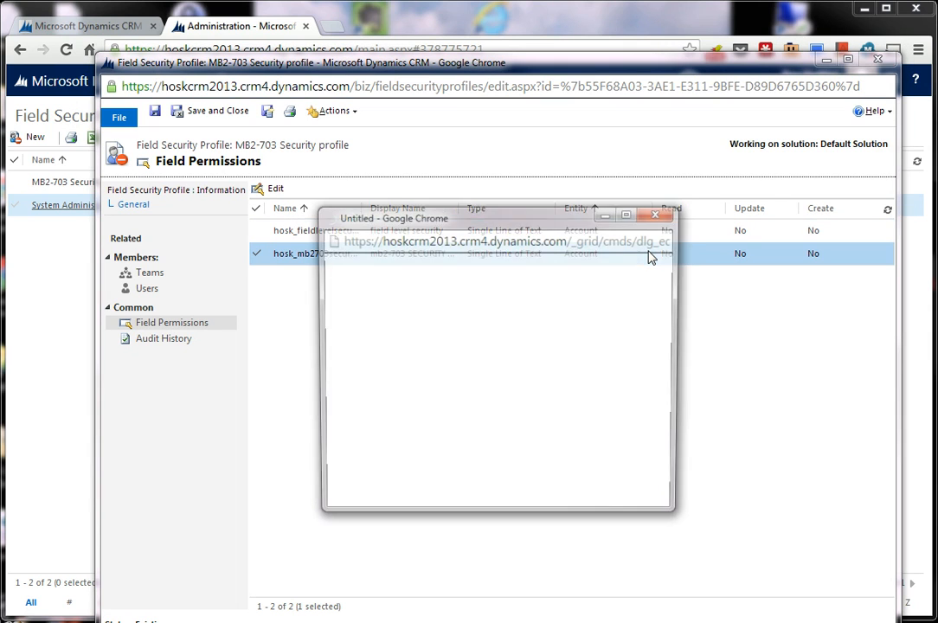
pyautogui.click(608, 349)
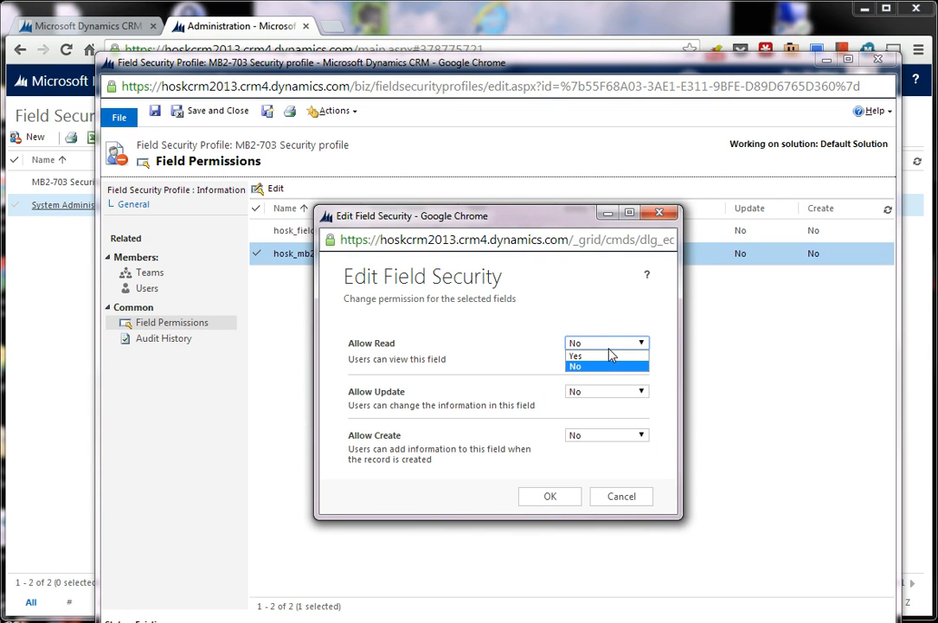
pyautogui.click(580, 357)
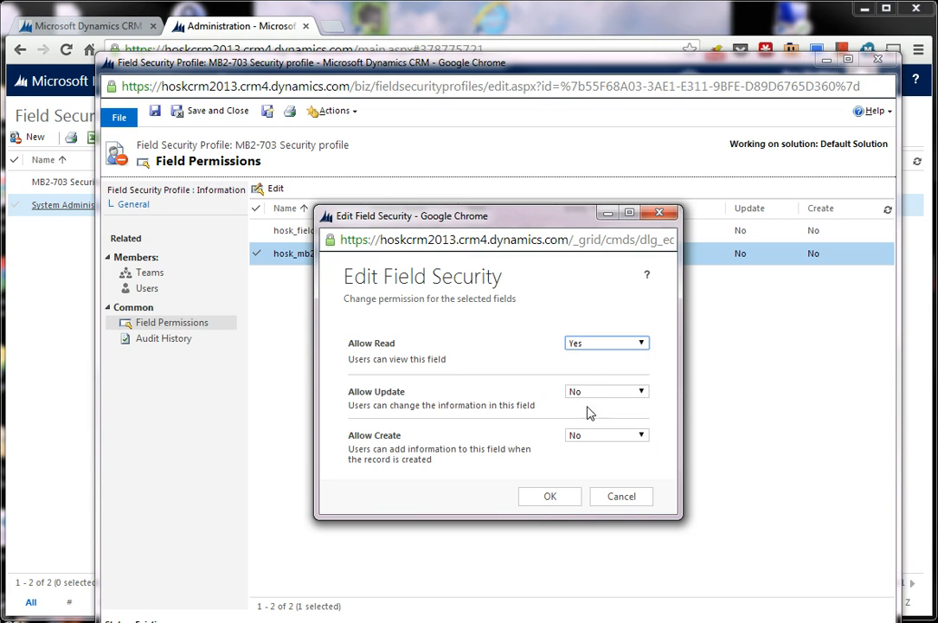
pyautogui.click(606, 393)
pyautogui.click(601, 404)
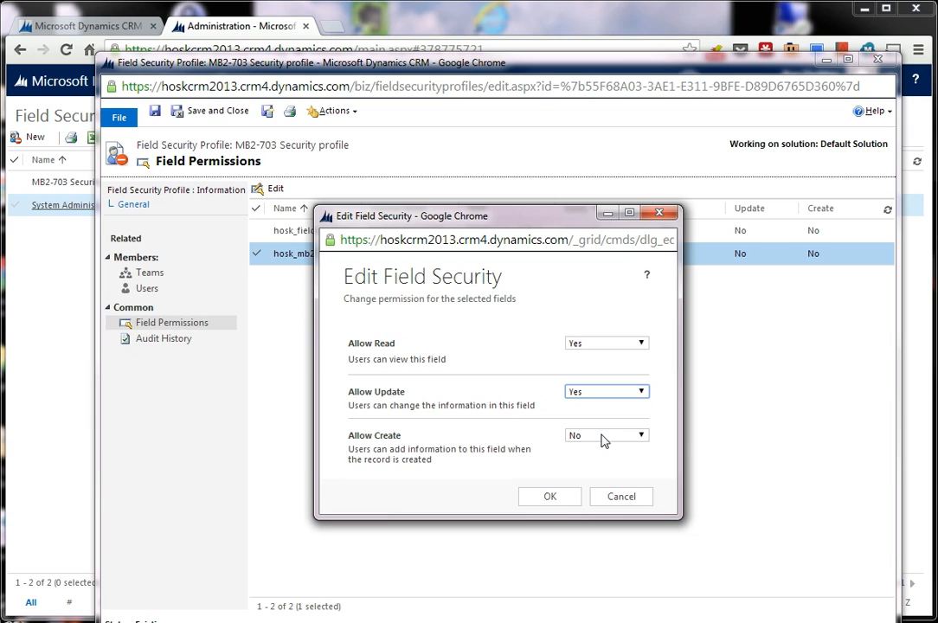
pyautogui.click(549, 497)
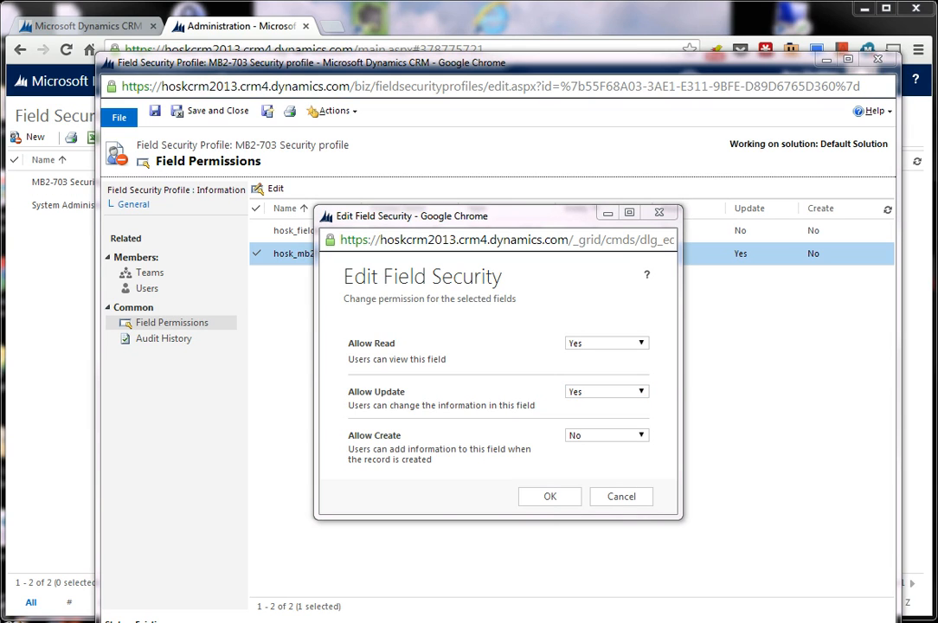
pyautogui.click(563, 504)
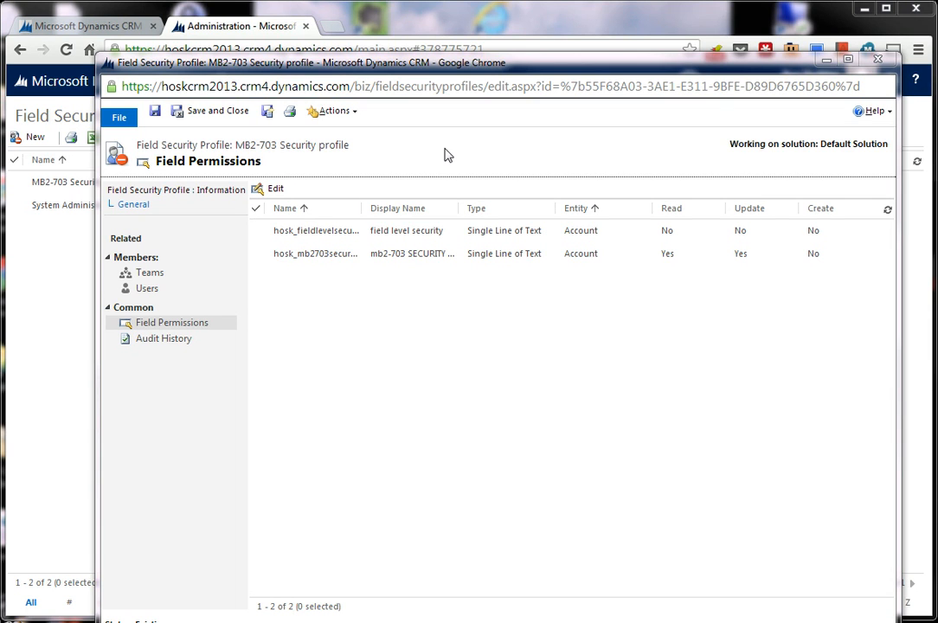
pyautogui.click(880, 61)
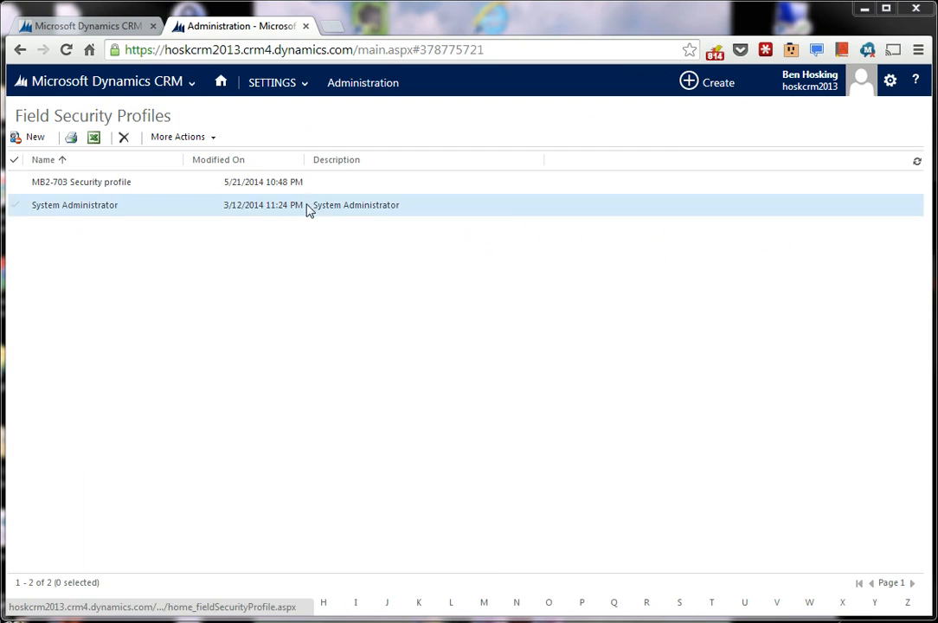
# - Switch to the second user's Internet Explorer session and reload the A. Datum Corporation (sample) account record
pyautogui.click(184, 190)
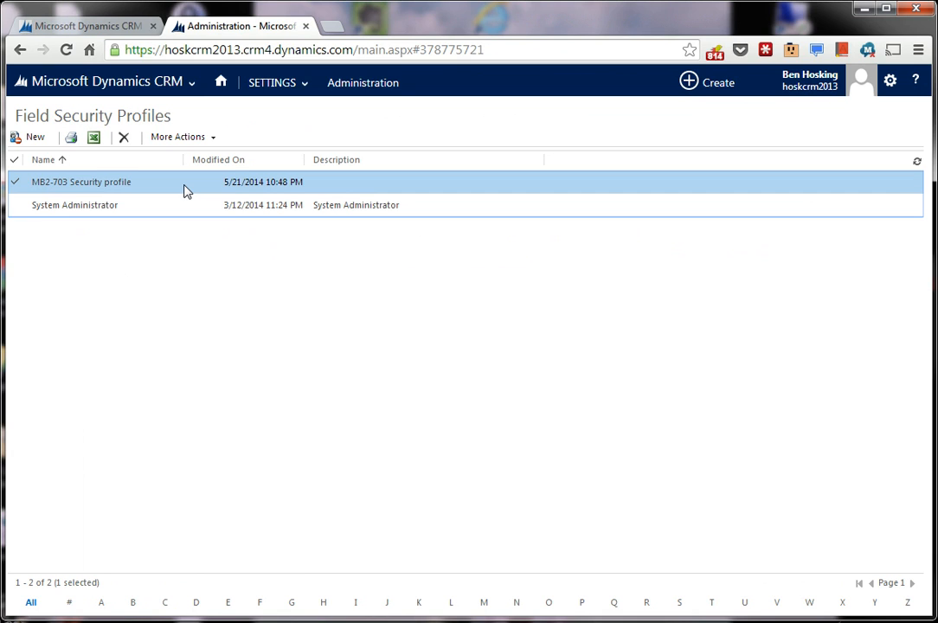
pyautogui.click(107, 81)
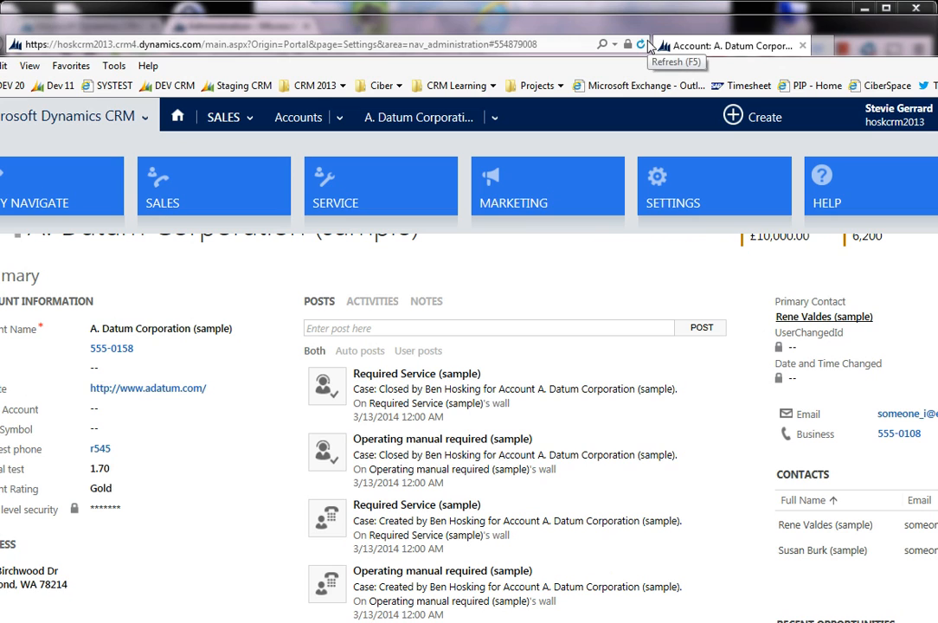
pyautogui.click(643, 44)
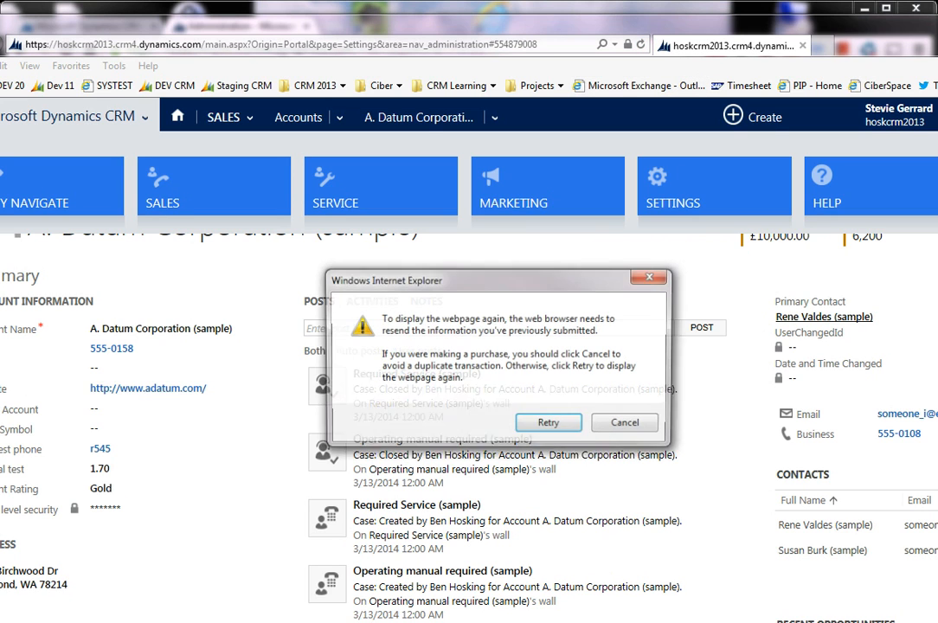
pyautogui.click(547, 422)
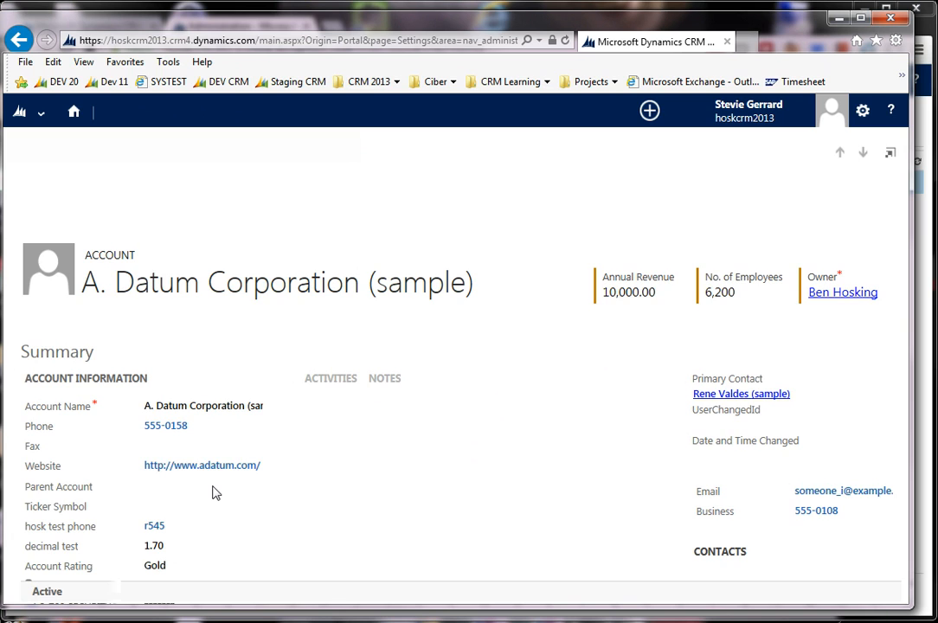
# - Switch to the administrator's Chrome session, open MB2-703 Security profile, and add the second user to its users
pyautogui.scroll(-3, 111, 433)
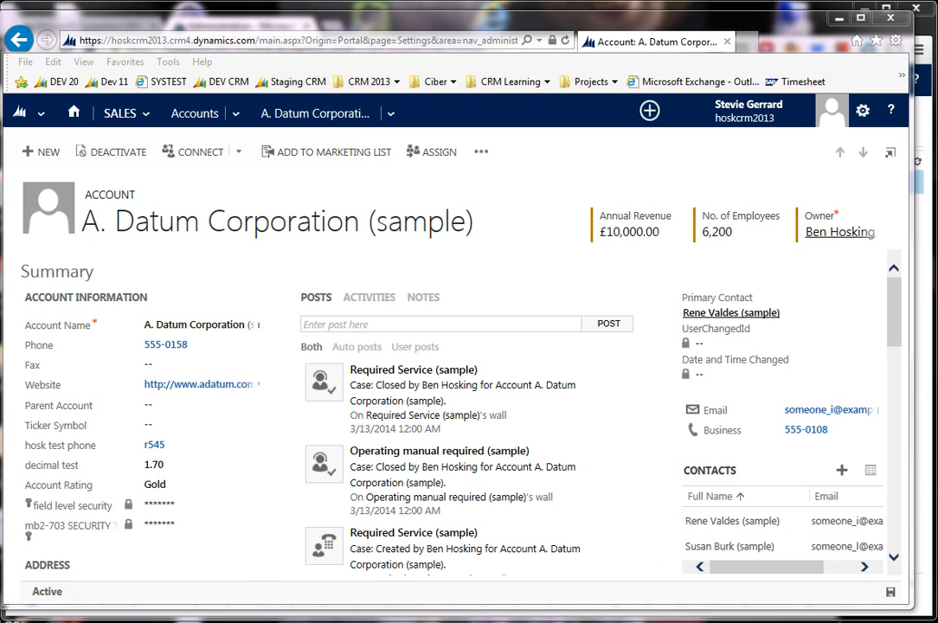
pyautogui.click(929, 488)
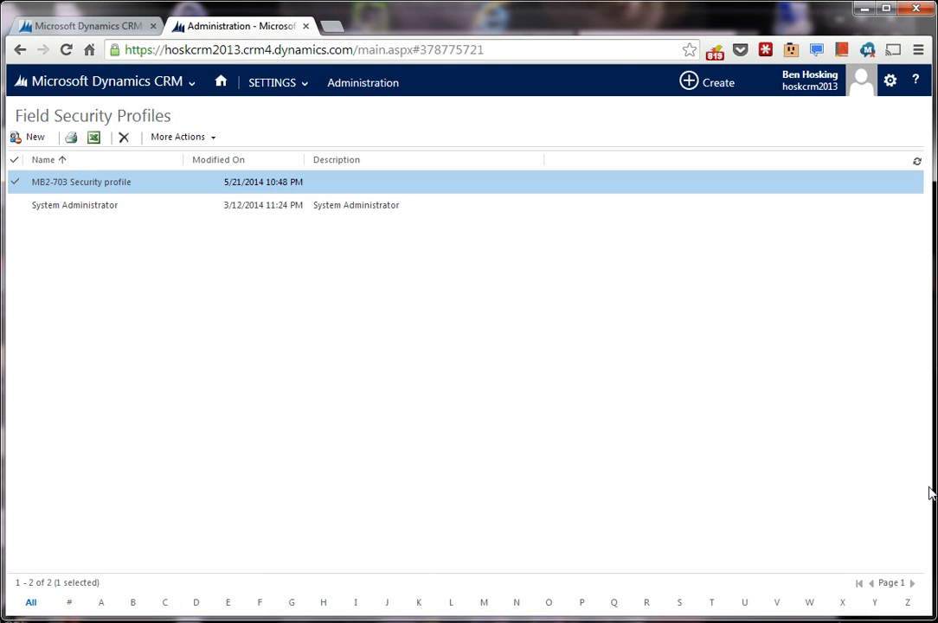
pyautogui.doubleClick(153, 191)
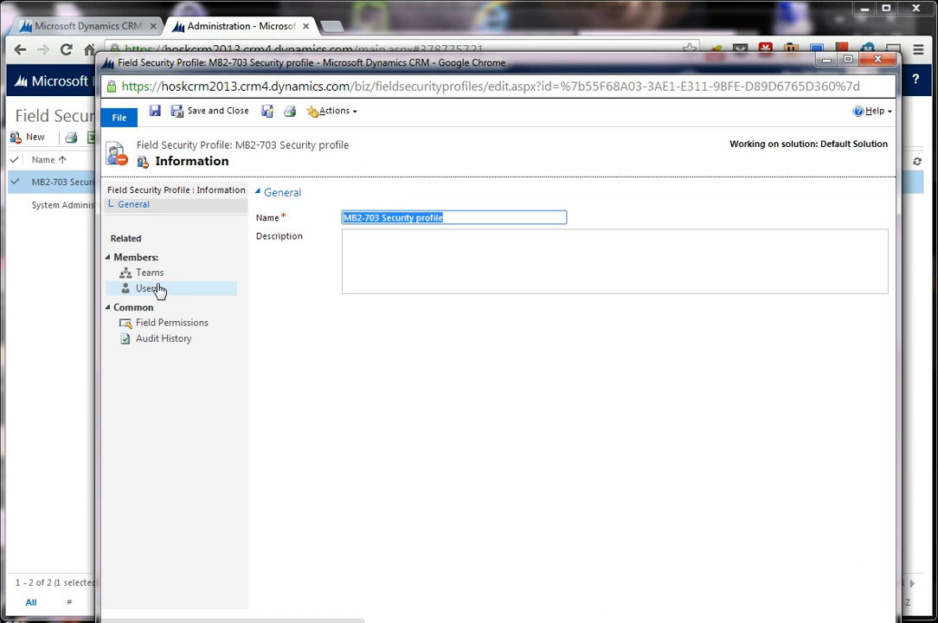
pyautogui.click(203, 290)
pyautogui.click(279, 210)
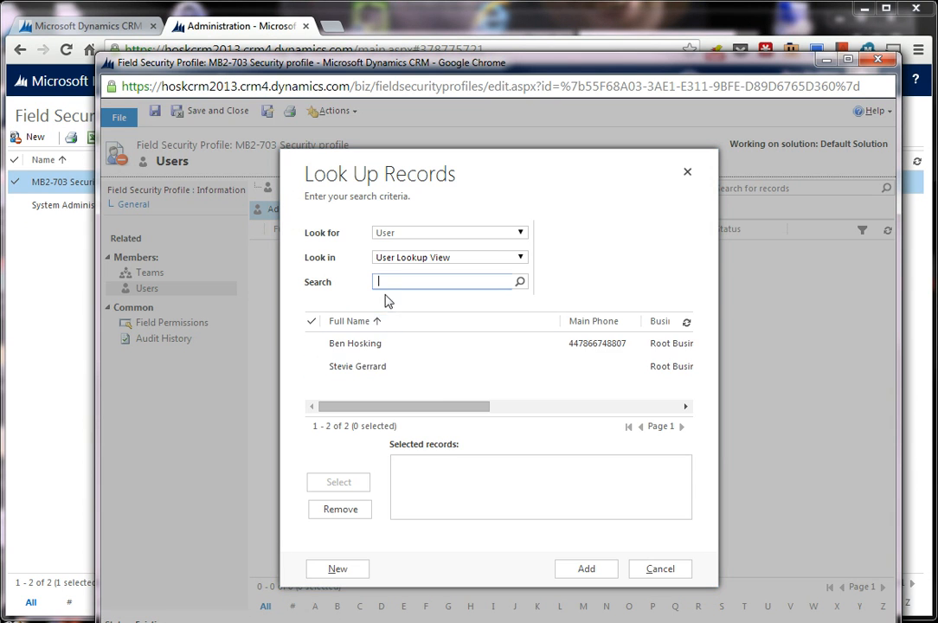
pyautogui.doubleClick(366, 368)
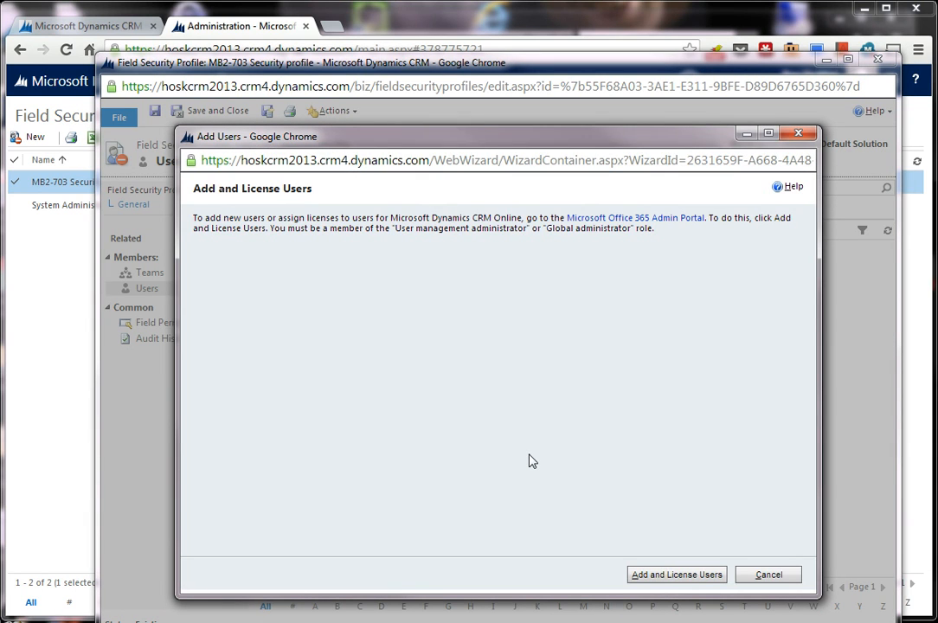
pyautogui.click(713, 578)
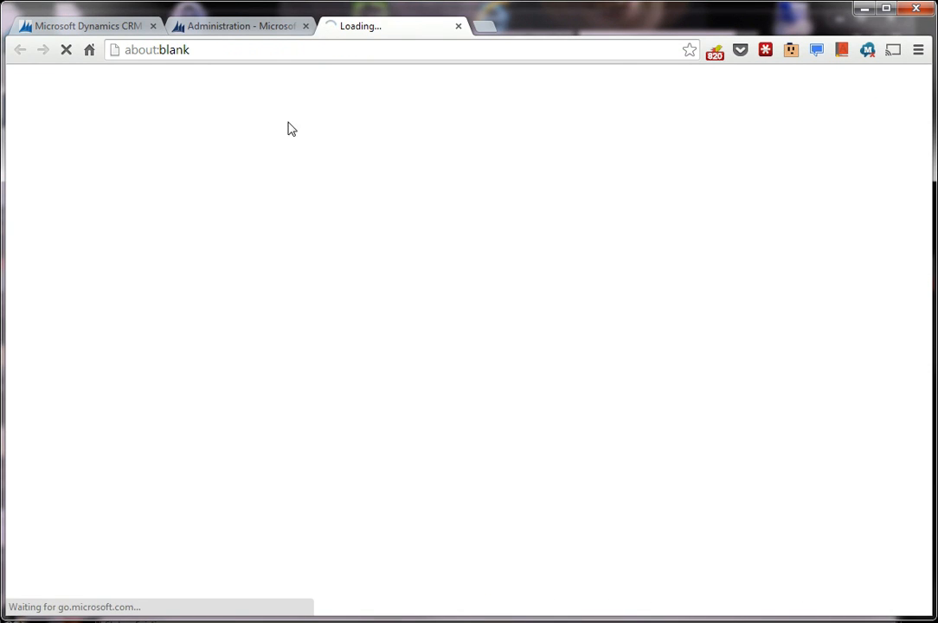
pyautogui.click(218, 28)
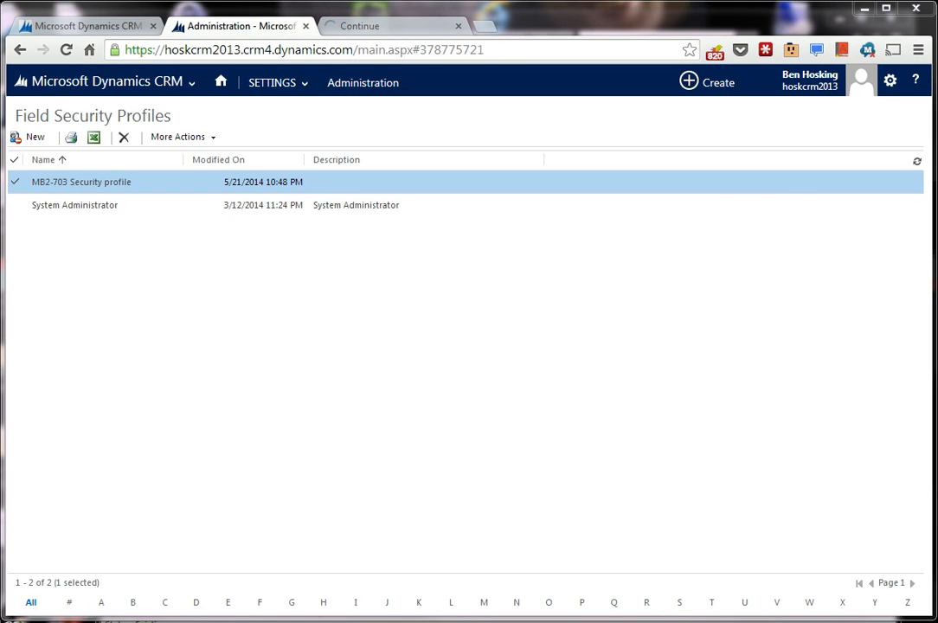
pyautogui.hotkey('alt', 'Tab')
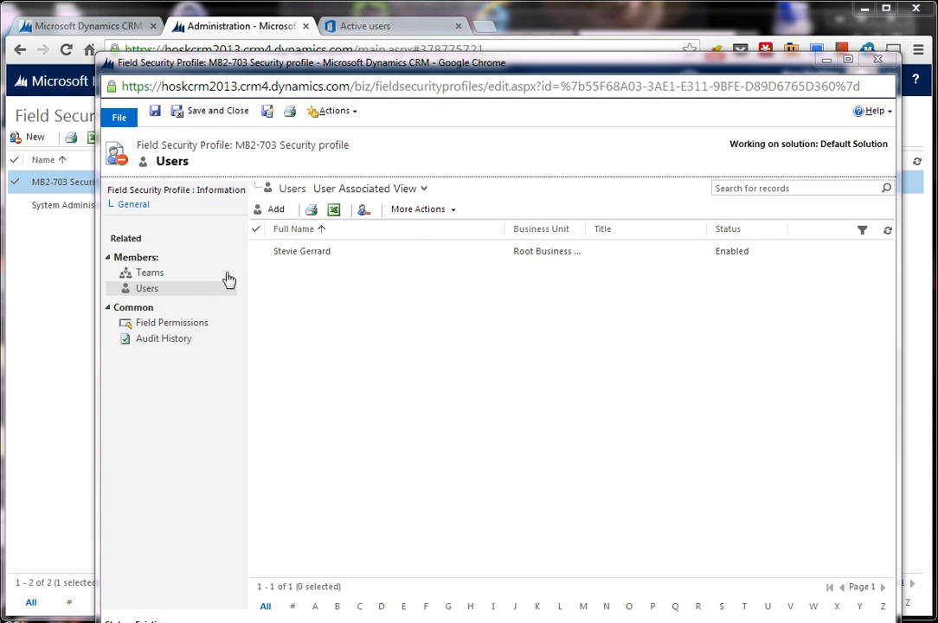
# - Review the field permissions, teams and users of MB2-703 Security profile, and save and close it
pyautogui.click(179, 326)
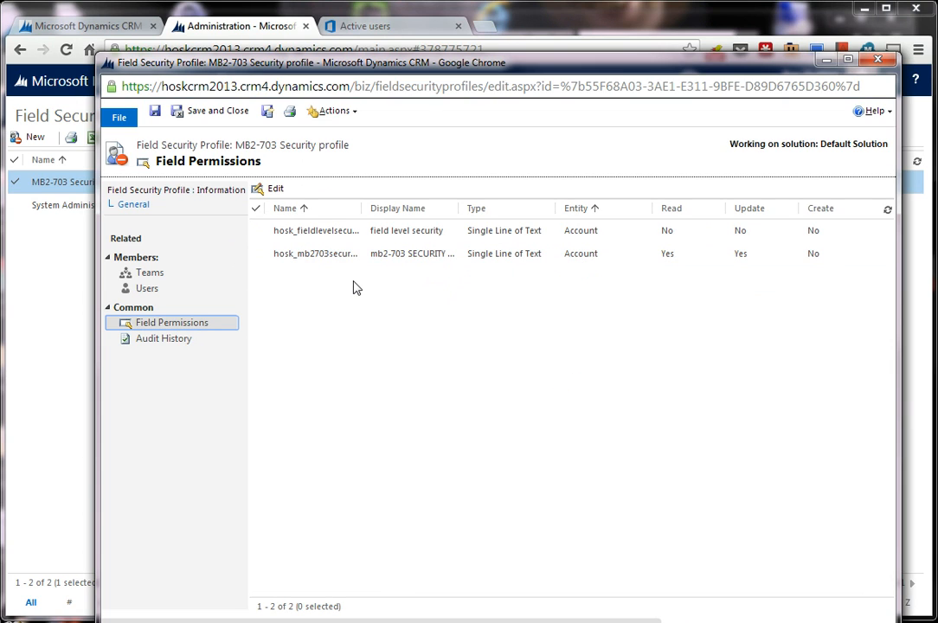
pyautogui.click(220, 112)
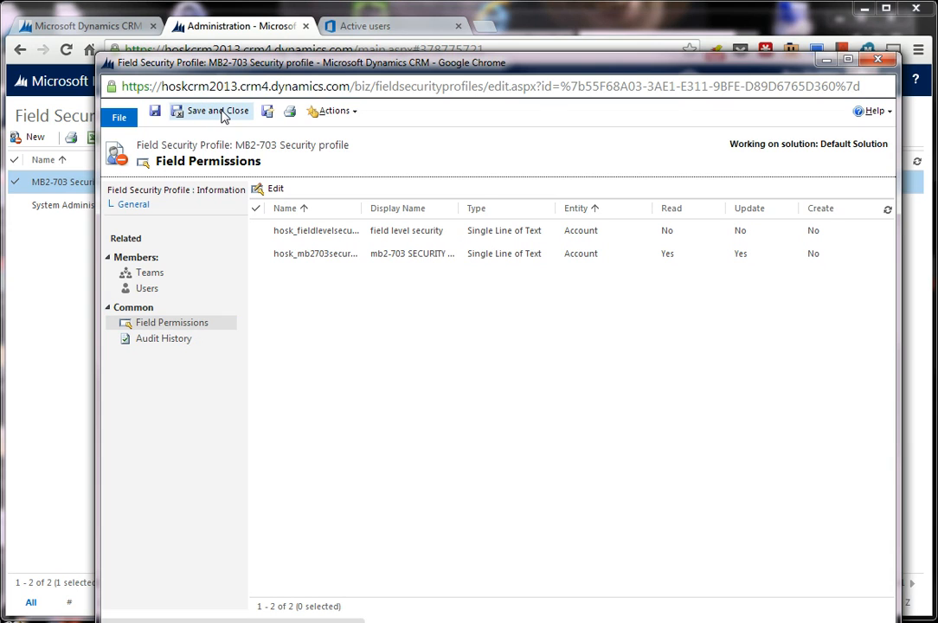
pyautogui.click(154, 272)
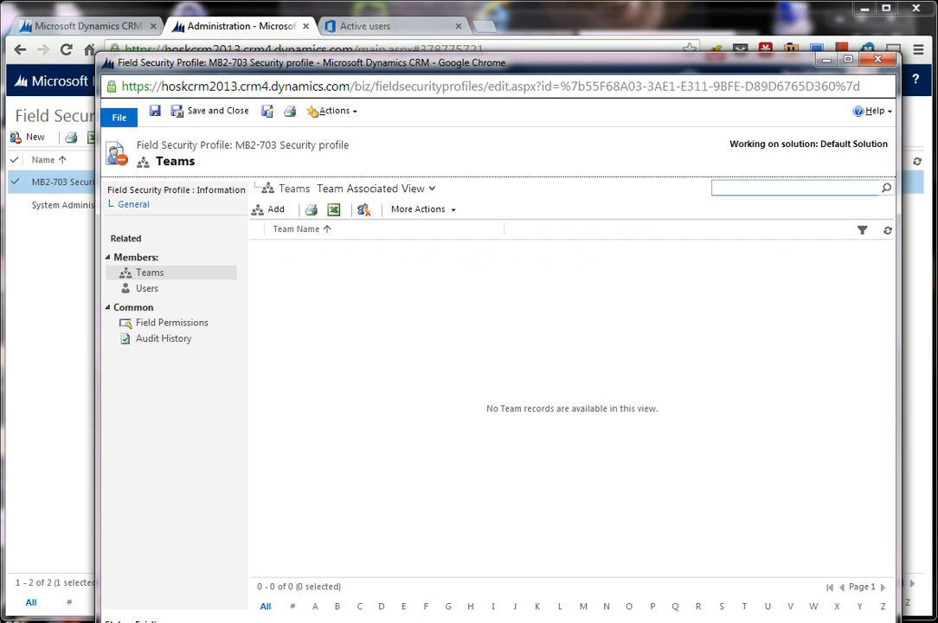
pyautogui.click(163, 294)
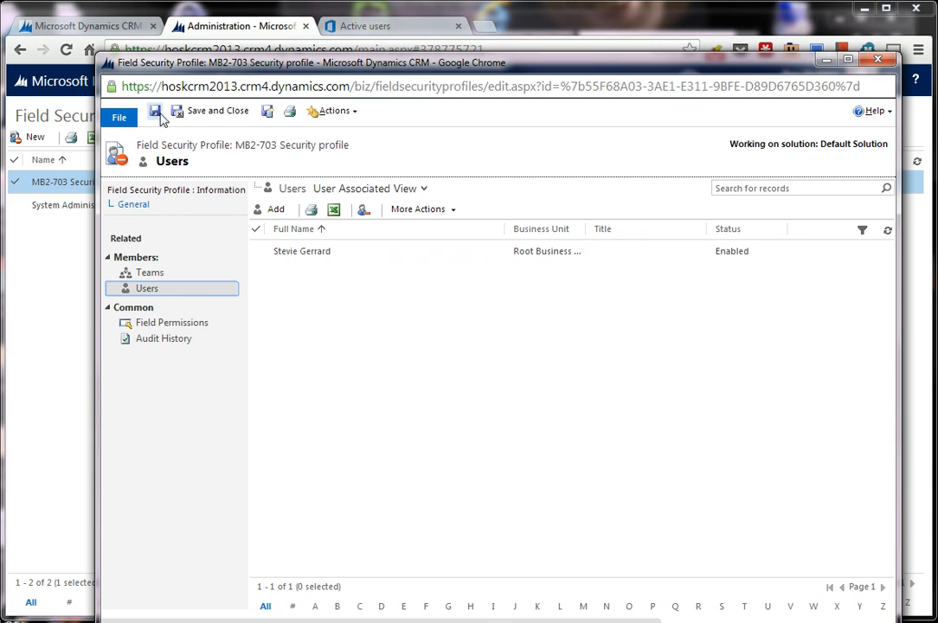
pyautogui.click(215, 117)
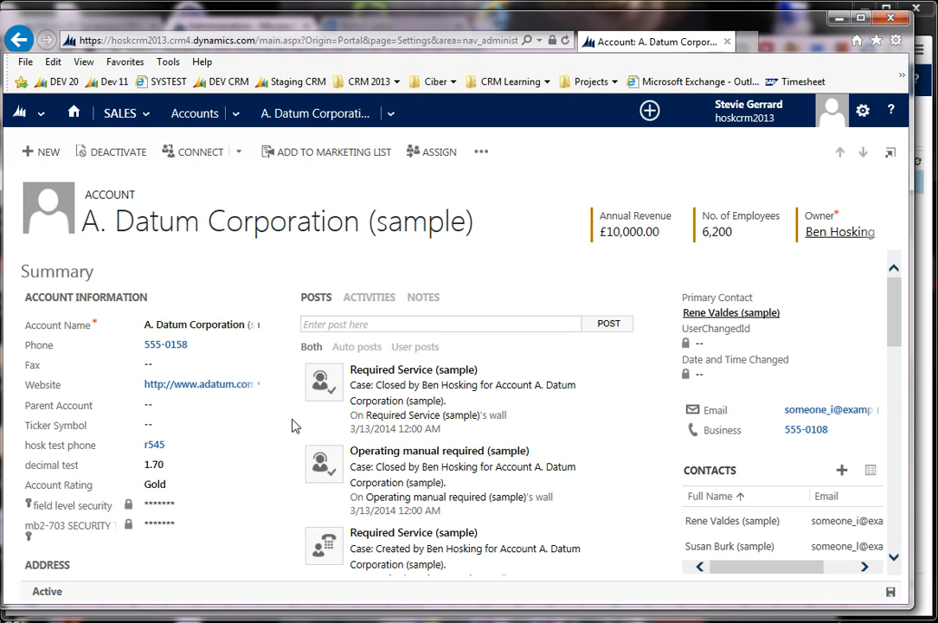
# - Reload the A. Datum Corporation (sample) account in the second user's Internet Explorer session and check its secured fields
pyautogui.press('F5')
pyautogui.click(542, 425)
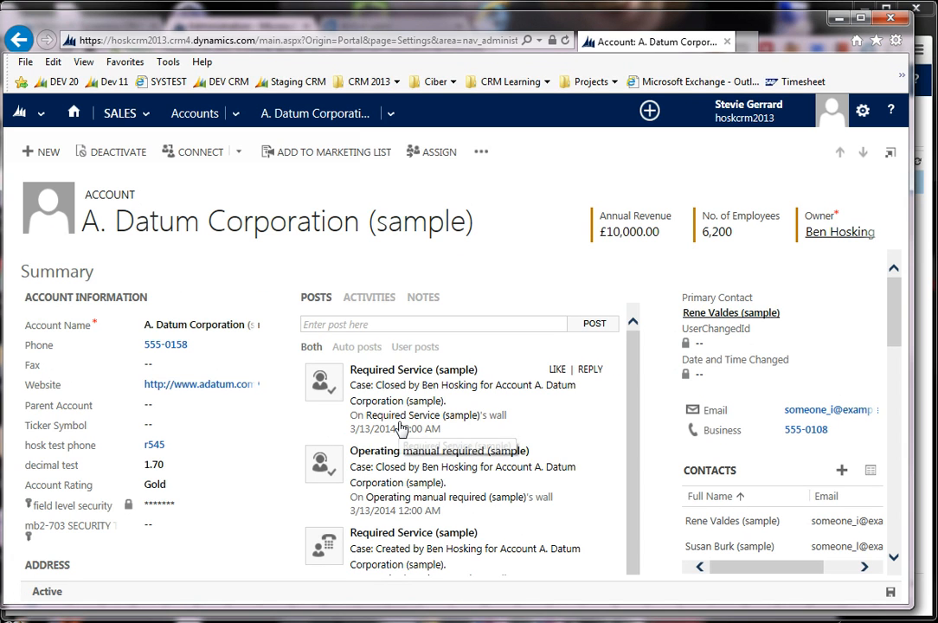
pyautogui.scroll(-3, 401, 427)
pyautogui.scroll(-2, 203, 482)
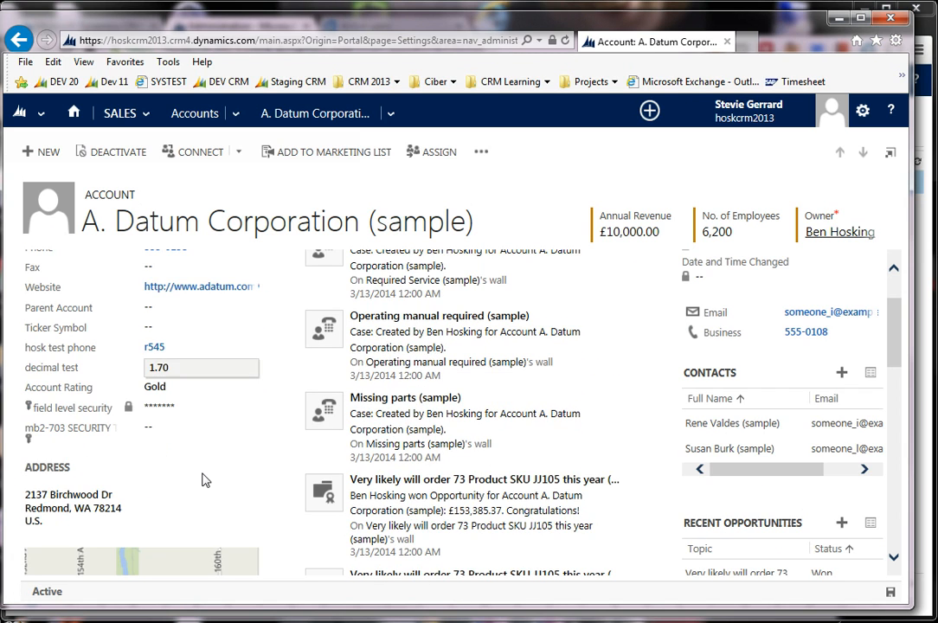
# - Enter fsdffsdf in the account's mb2-703 SECURITY TEST field and save the record
pyautogui.click(167, 430)
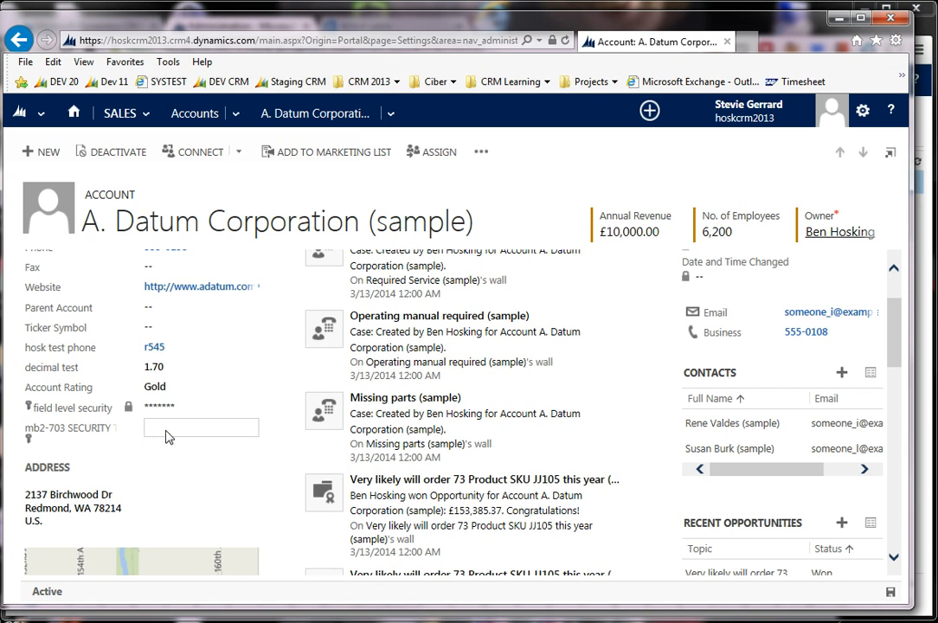
pyautogui.write('fsdffsdf')
pyautogui.click(232, 387)
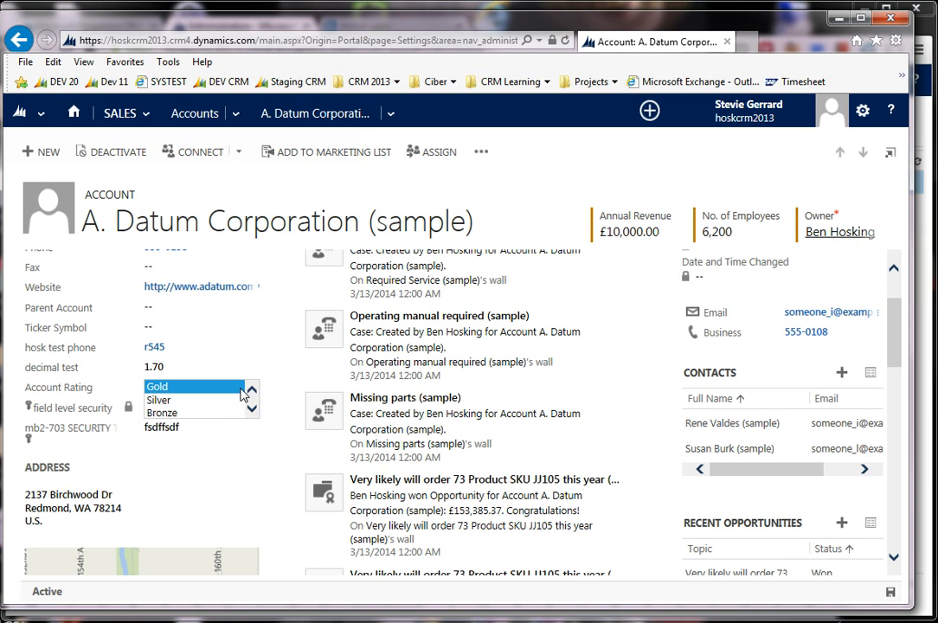
pyautogui.click(241, 422)
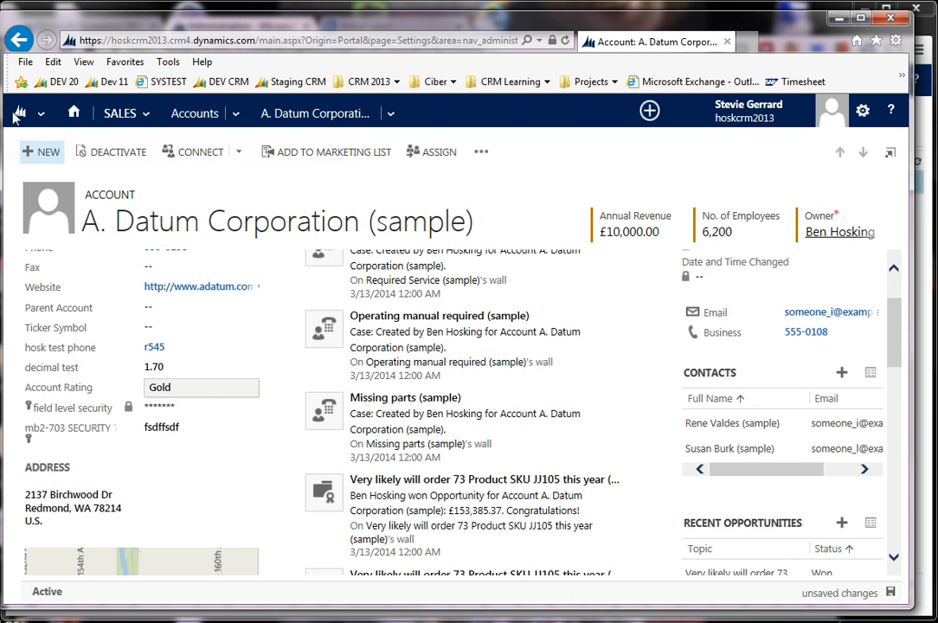
pyautogui.click(890, 594)
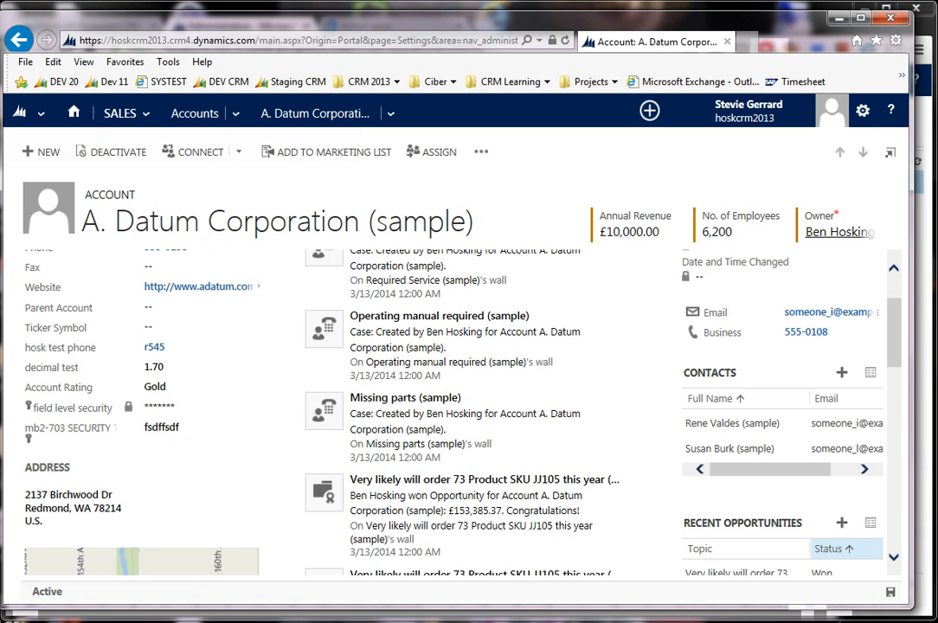
# - Switch to the WordPress draft CRM 2013 - Field Level Security and format the line "key facts for MB2-703 exam" as Heading 2
pyautogui.click(852, 622)
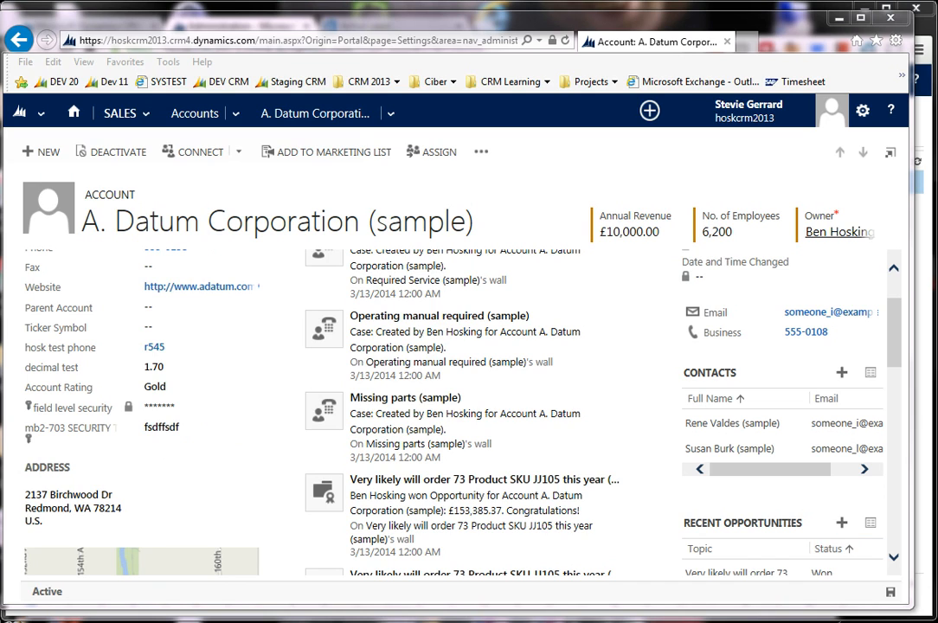
pyautogui.moveTo(606, 622); pyautogui.dragTo(85, 41)
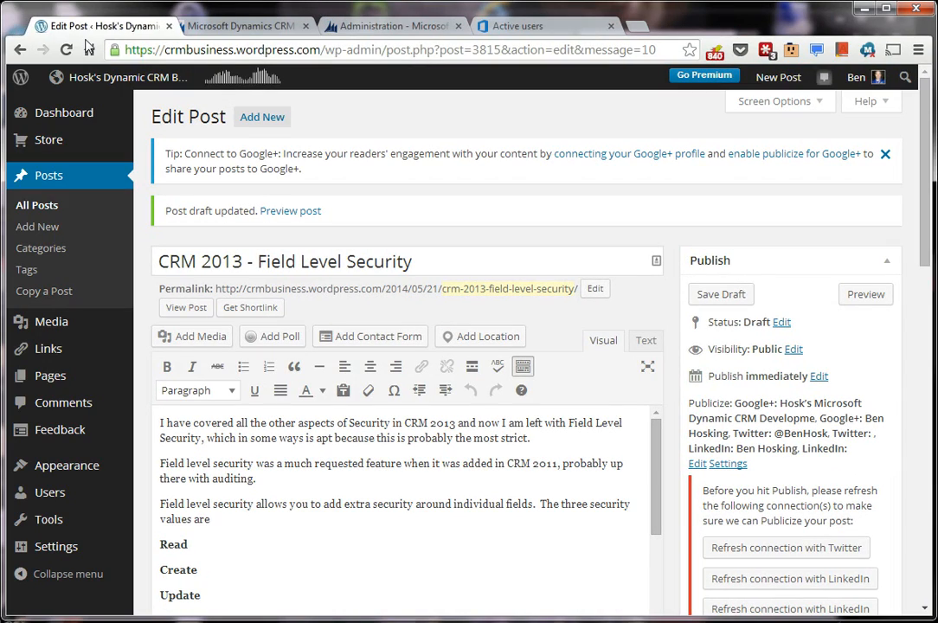
pyautogui.scroll(-2, 377, 249)
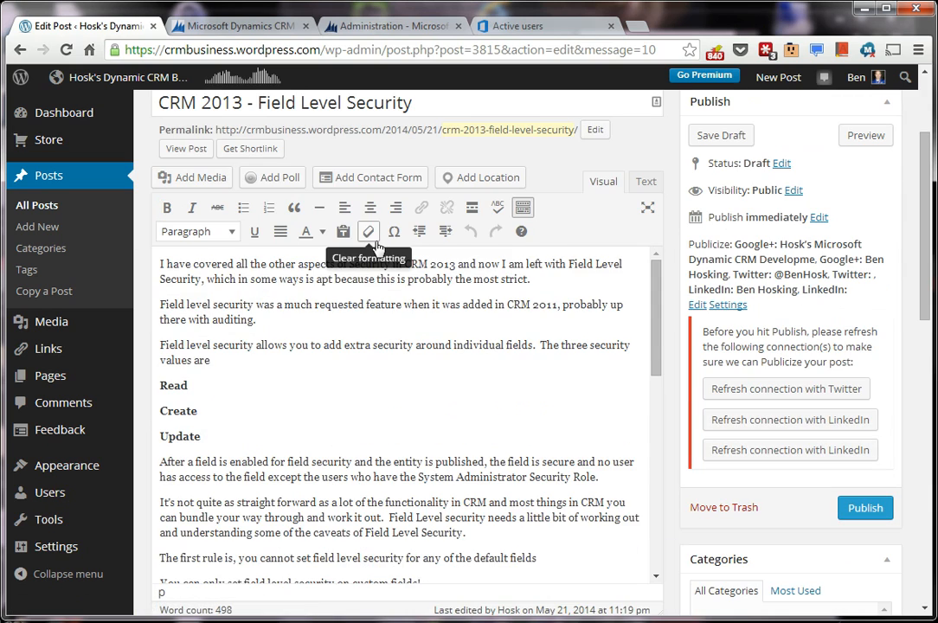
pyautogui.scroll(-5, 376, 249)
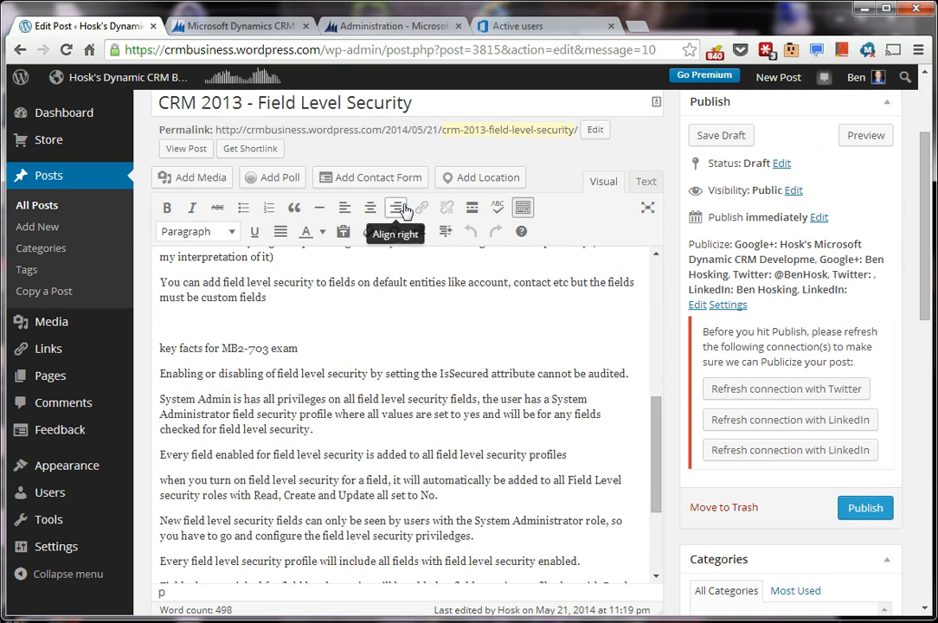
pyautogui.scroll(-1, 404, 210)
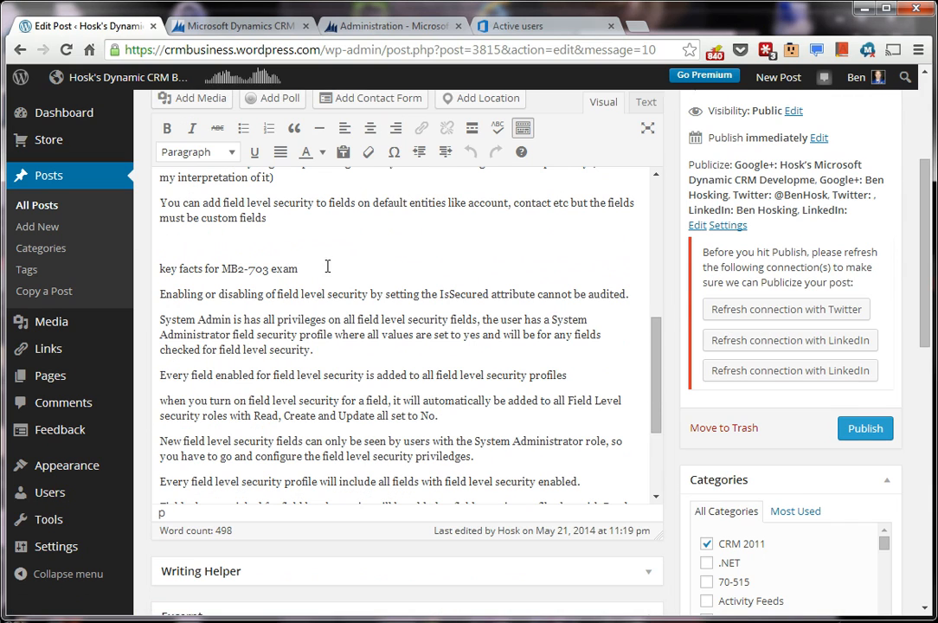
pyautogui.moveTo(327, 267); pyautogui.dragTo(157, 269)
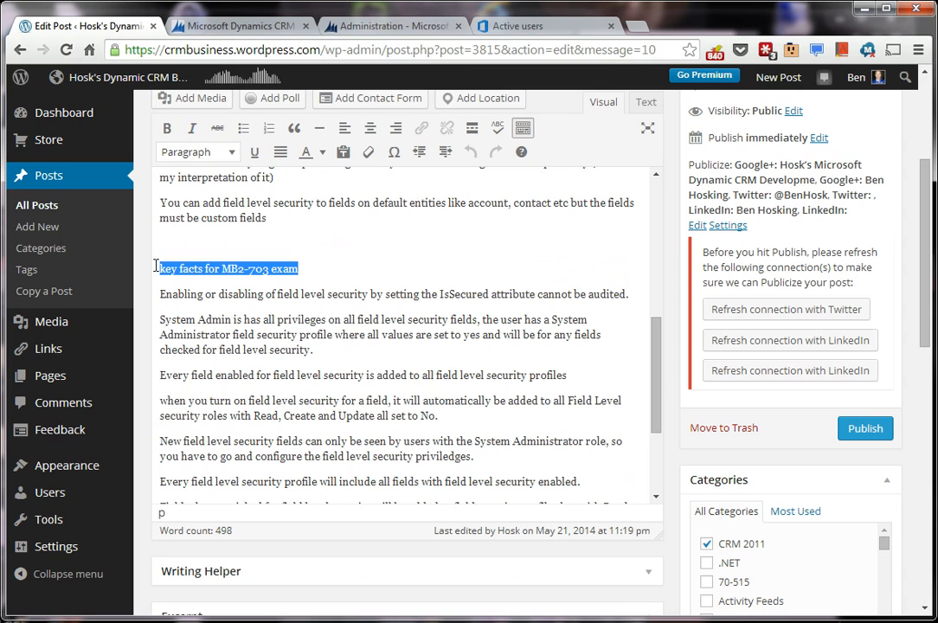
pyautogui.click(232, 152)
pyautogui.click(242, 299)
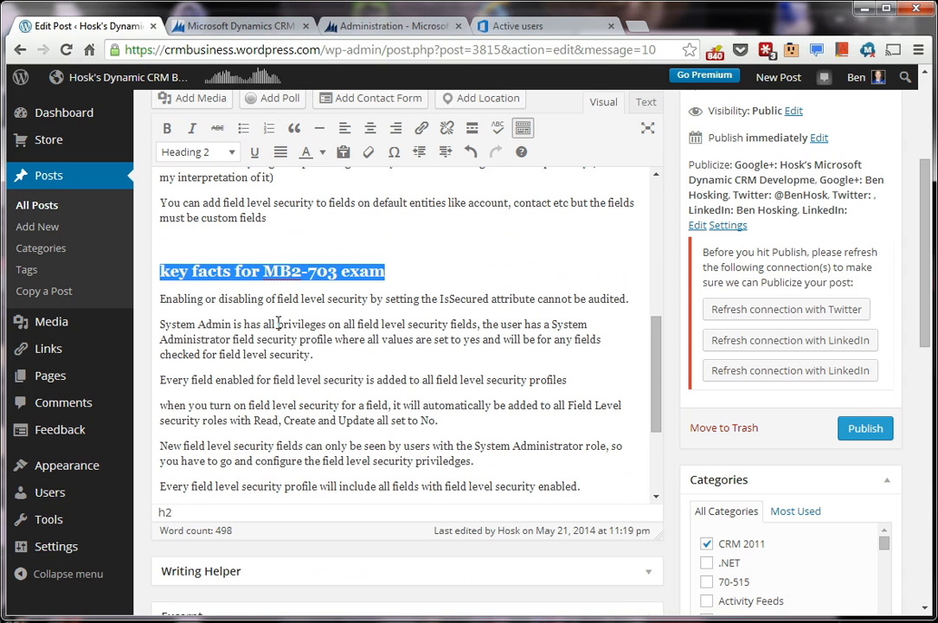
pyautogui.click(278, 324)
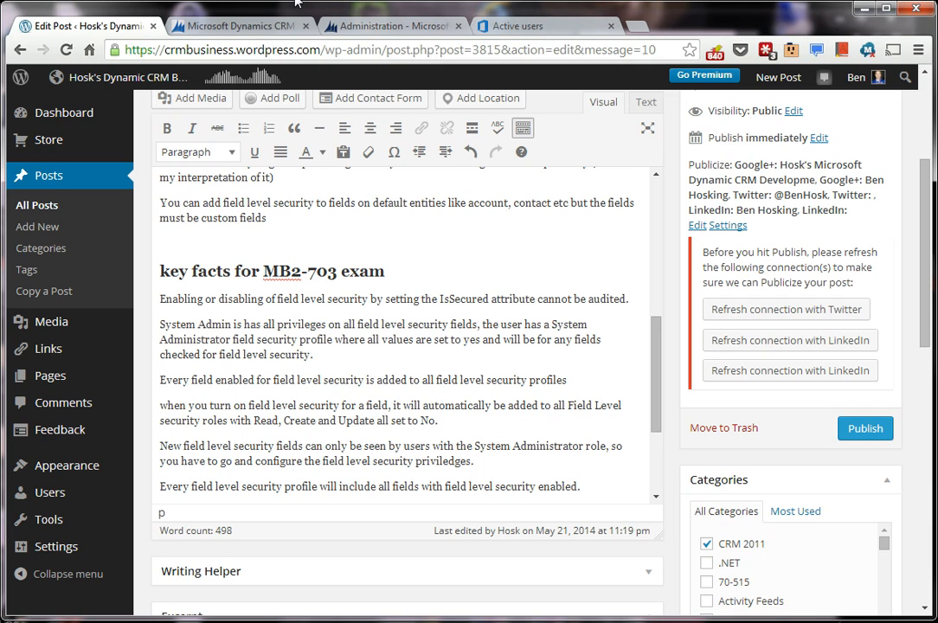
# - Return to the CRM field security profiles and examine the System Administrator profile's field permissions
pyautogui.click(377, 29)
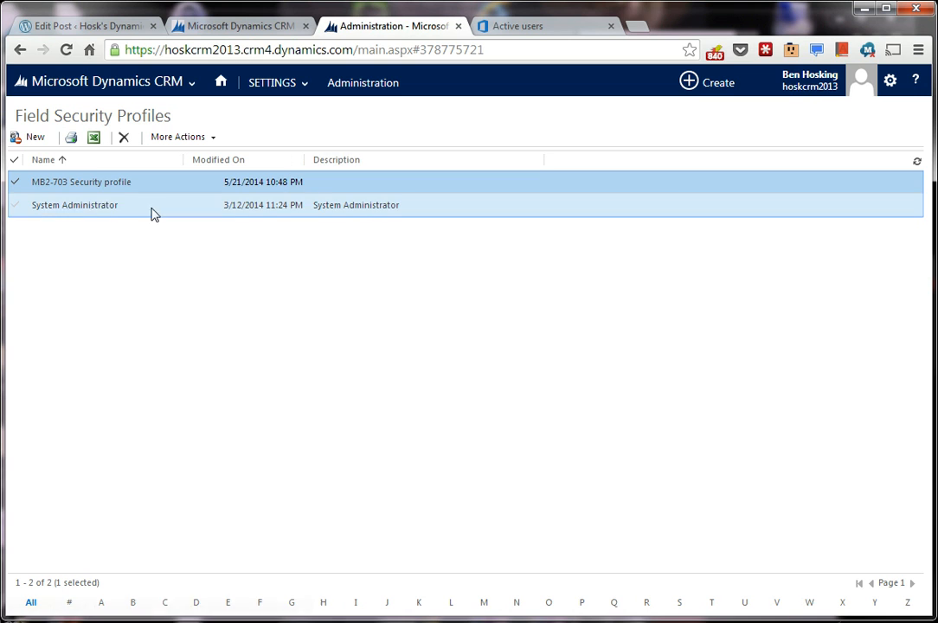
pyautogui.click(74, 206)
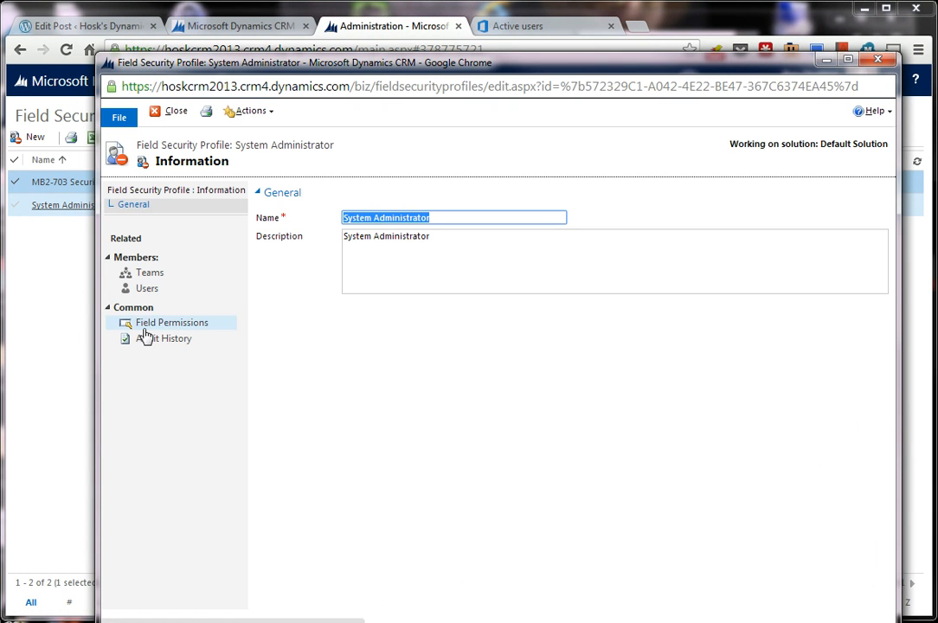
pyautogui.click(153, 323)
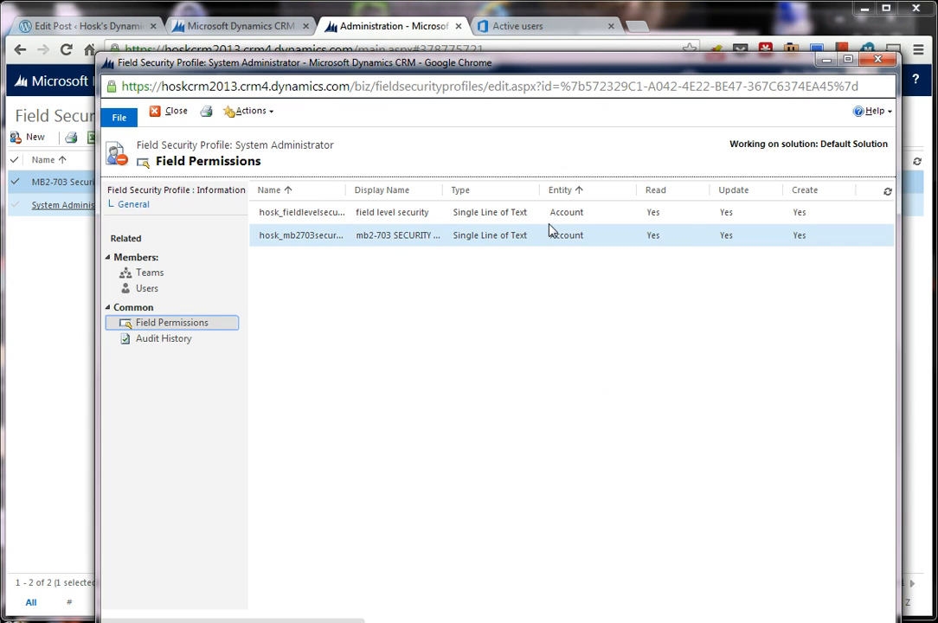
pyautogui.click(879, 59)
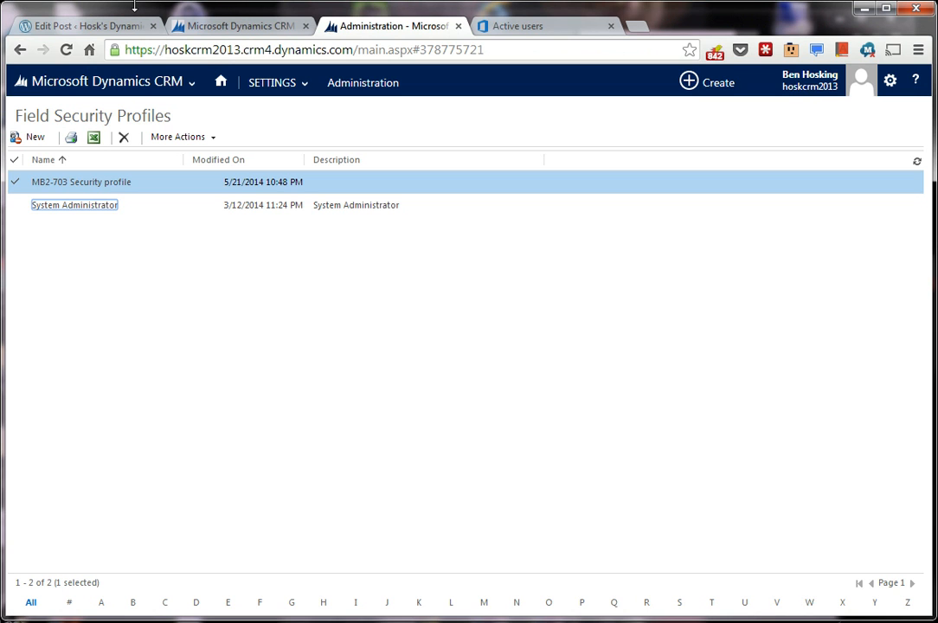
# - Open the System Administrator field security profile and add the second user to its member users
pyautogui.click(100, 205)
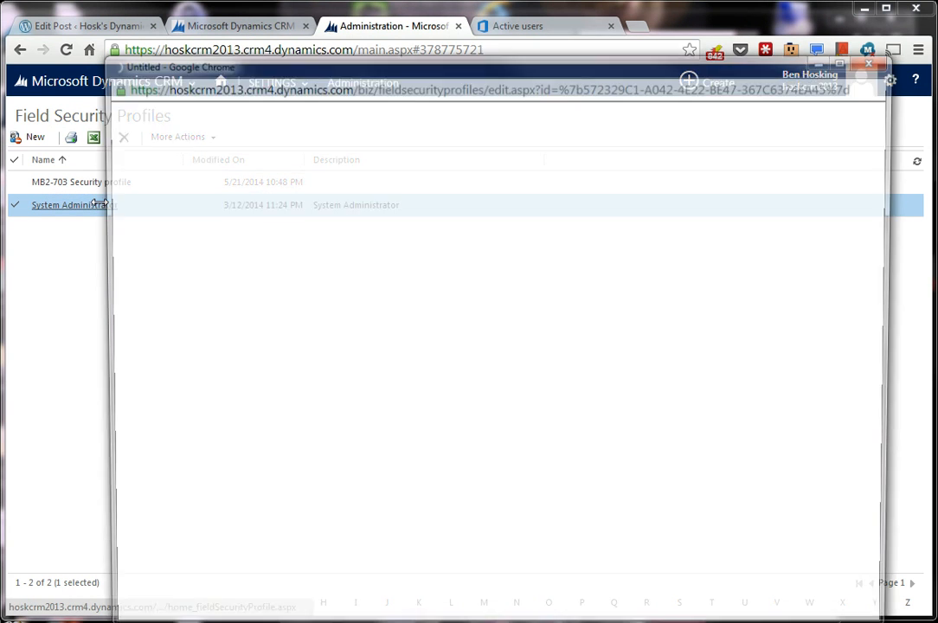
pyautogui.click(157, 289)
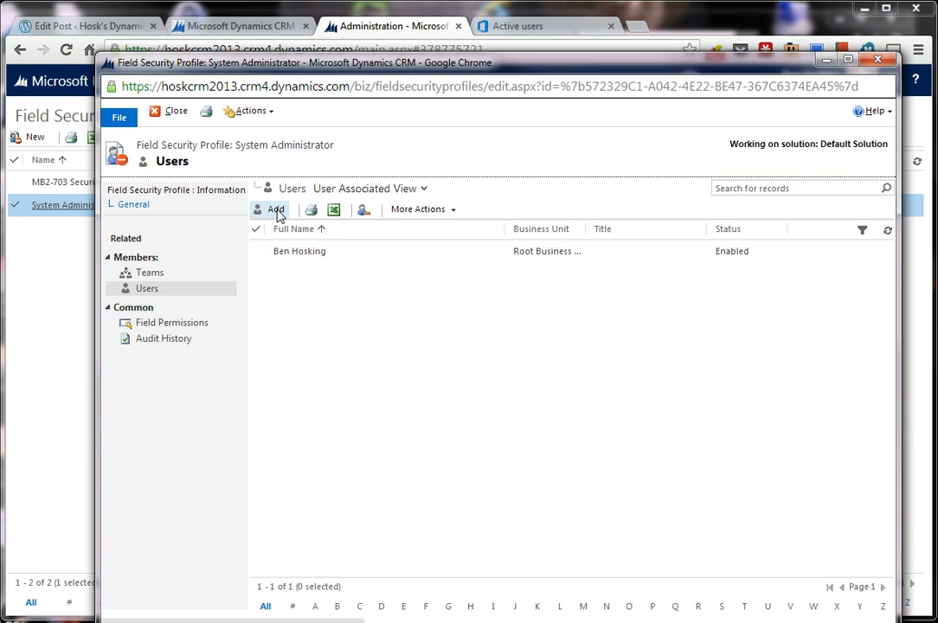
pyautogui.click(276, 209)
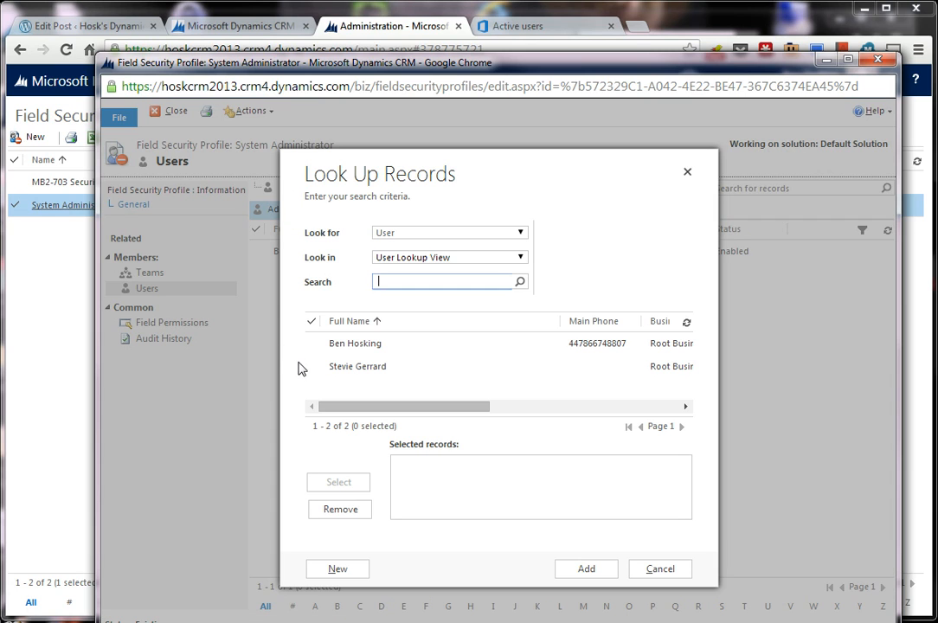
pyautogui.click(311, 368)
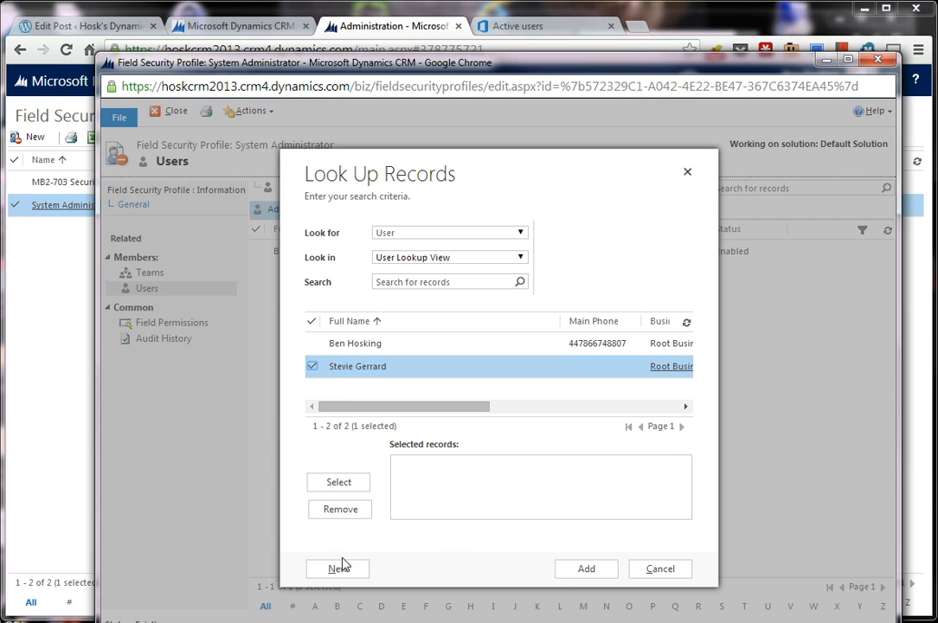
pyautogui.click(586, 569)
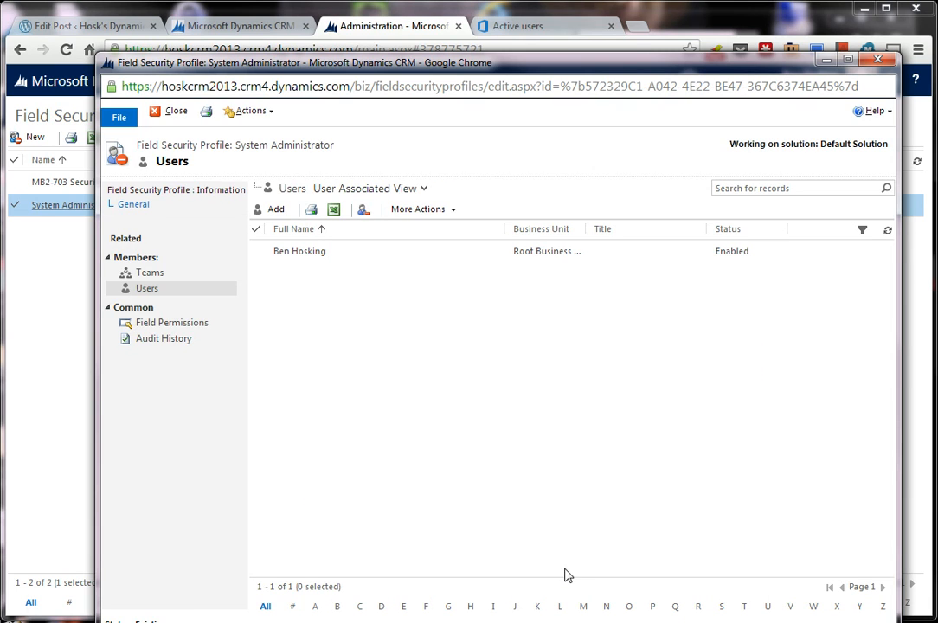
pyautogui.click(272, 210)
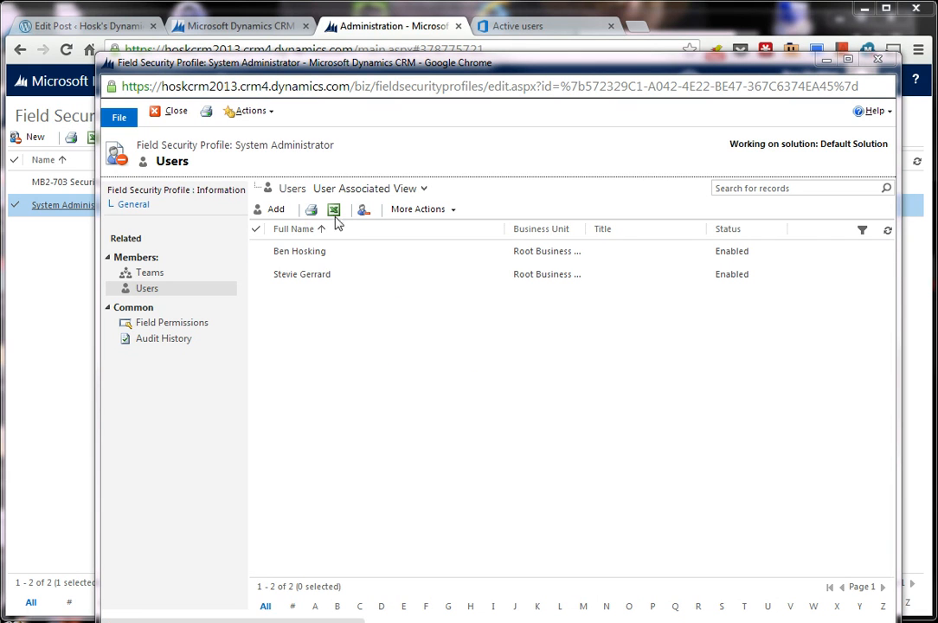
# - Remove the second user from the System Administrator field security profile's users
pyautogui.click(257, 277)
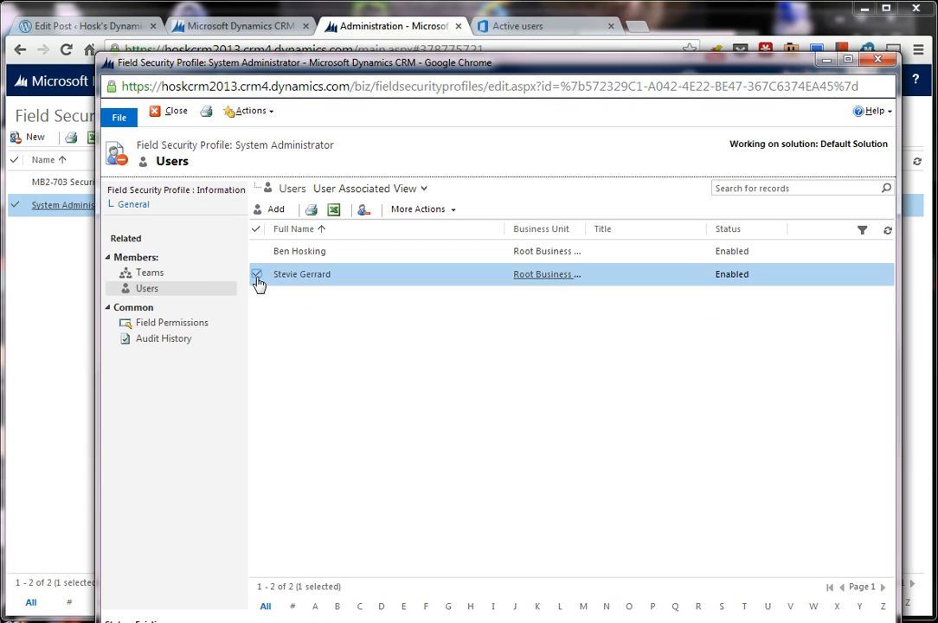
pyautogui.click(442, 209)
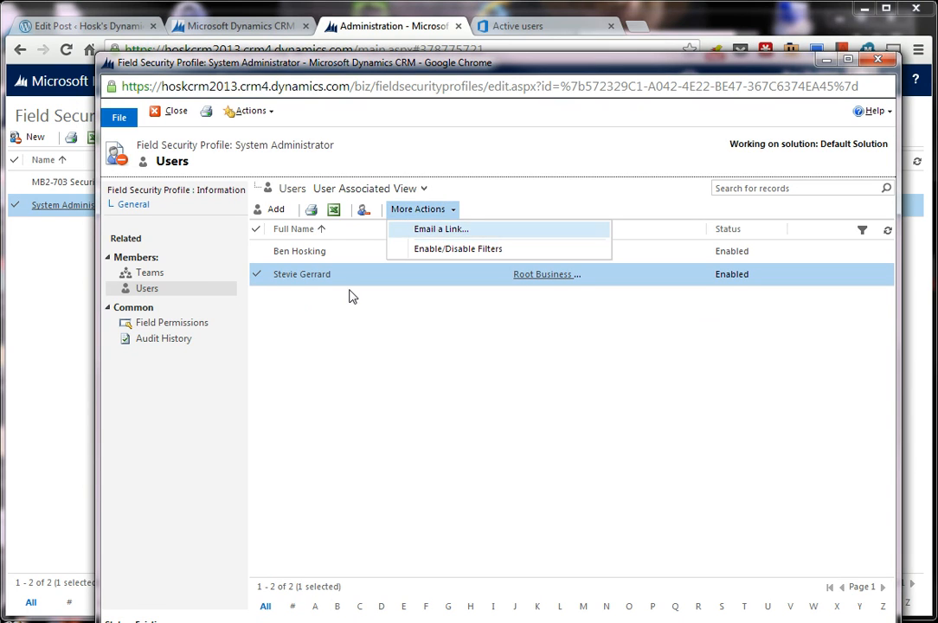
pyautogui.click(313, 278)
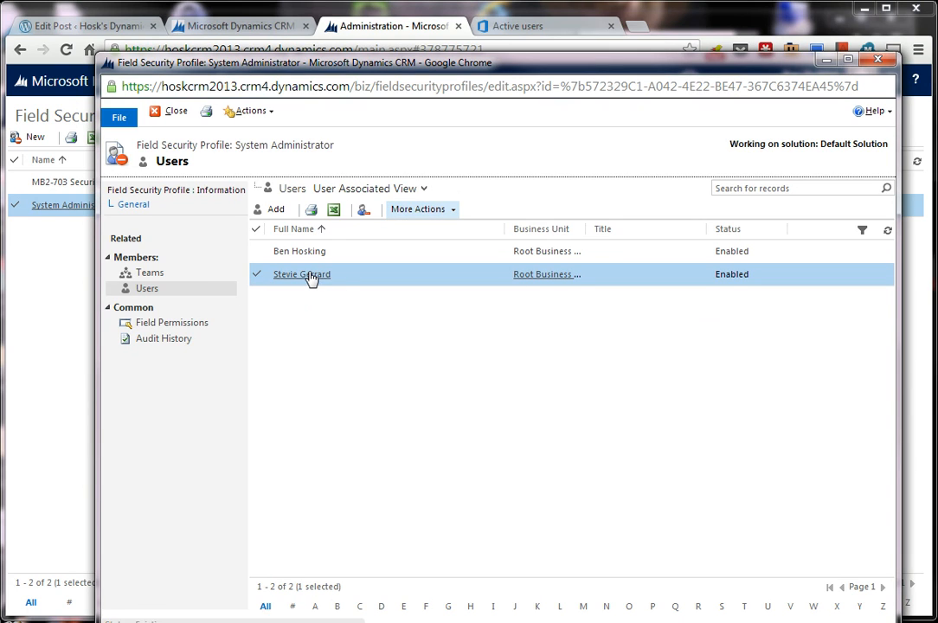
pyautogui.click(363, 211)
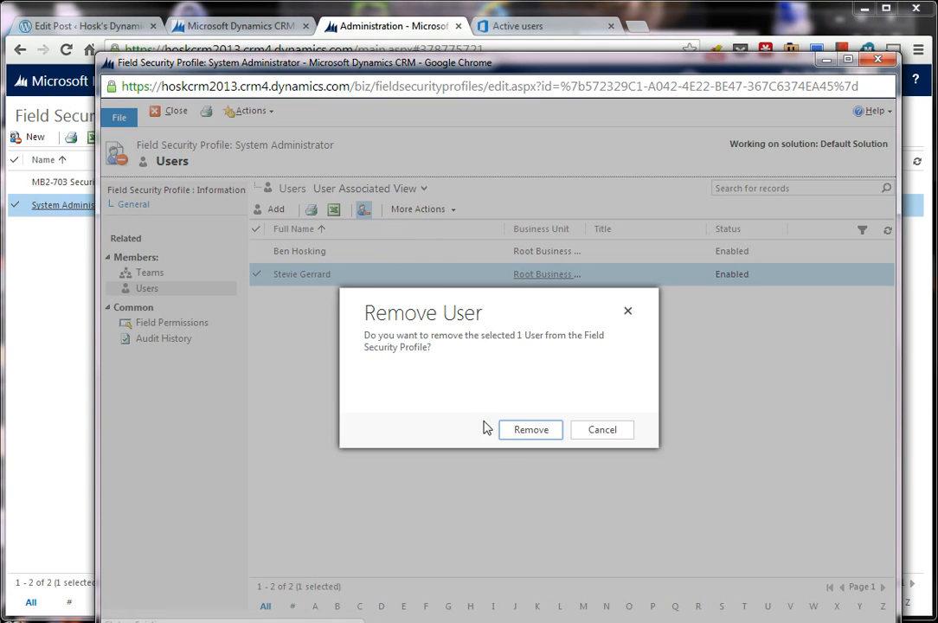
pyautogui.click(545, 436)
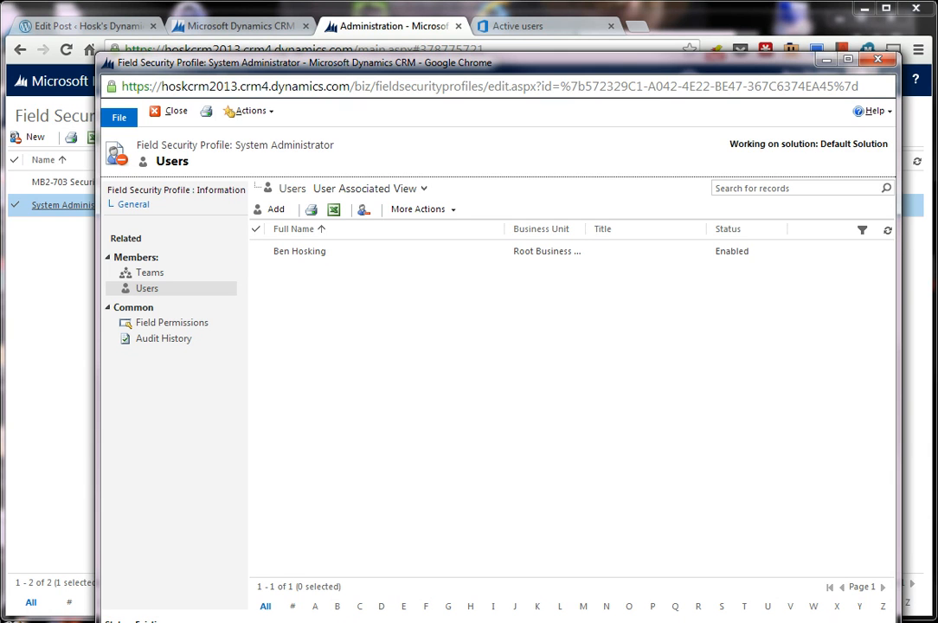
# - Switch to the WordPress draft and review the key facts for MB2-703 exam section, highlighting the line about asterisks and missing read access
pyautogui.moveTo(655, 622)
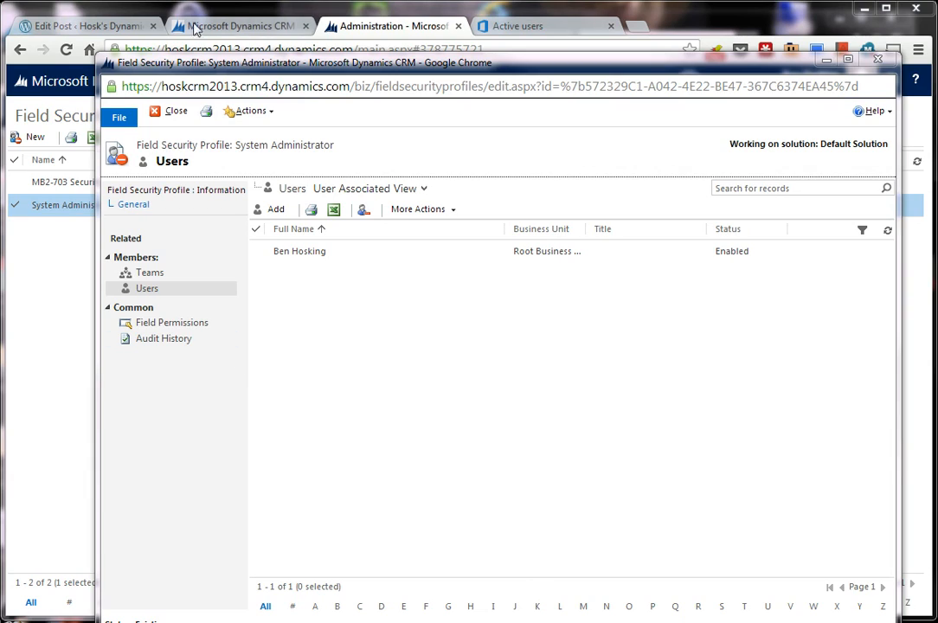
pyautogui.click(100, 26)
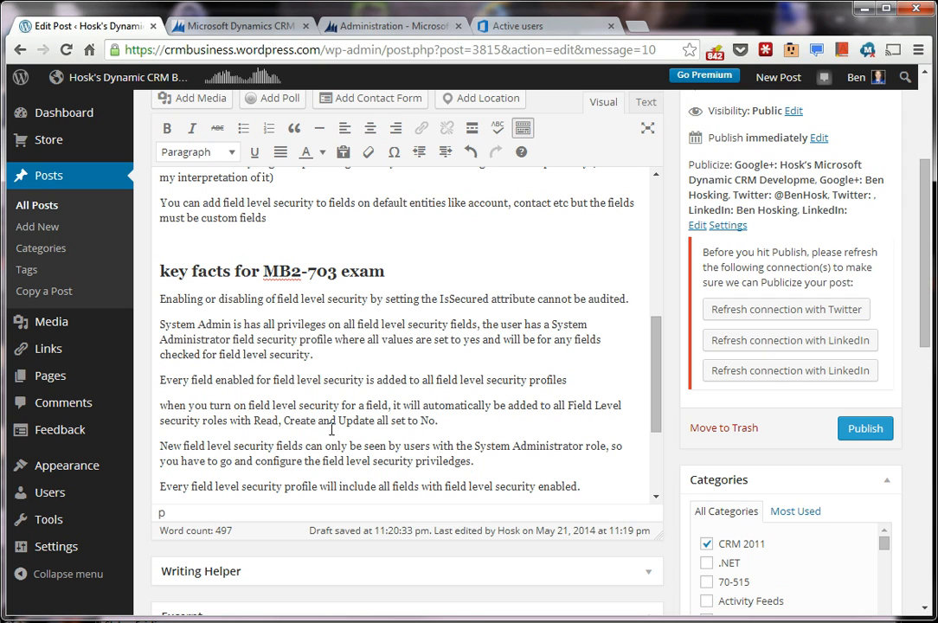
pyautogui.scroll(-2, 332, 429)
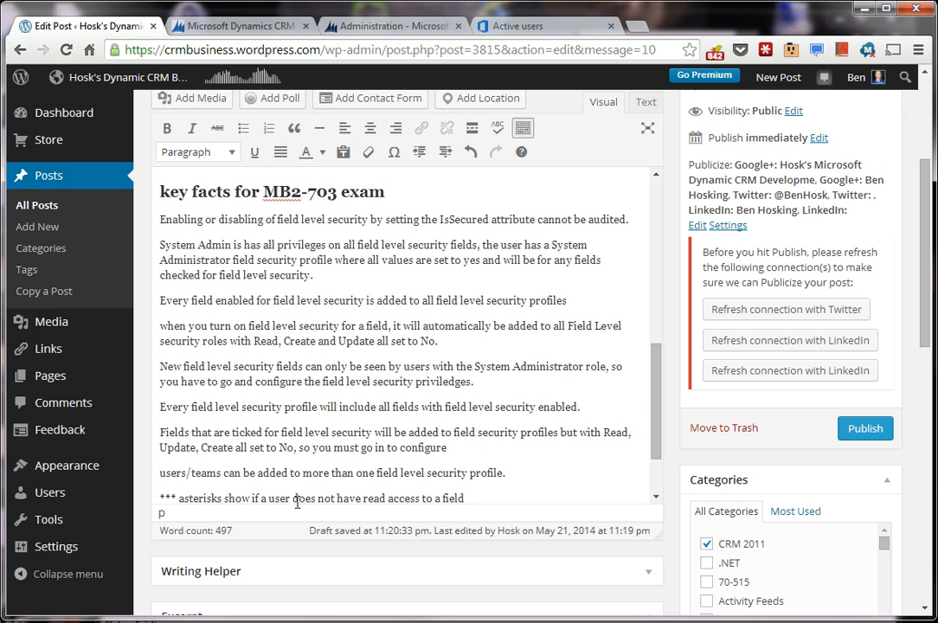
pyautogui.scroll(-2, 296, 502)
pyautogui.scroll(-1, 297, 502)
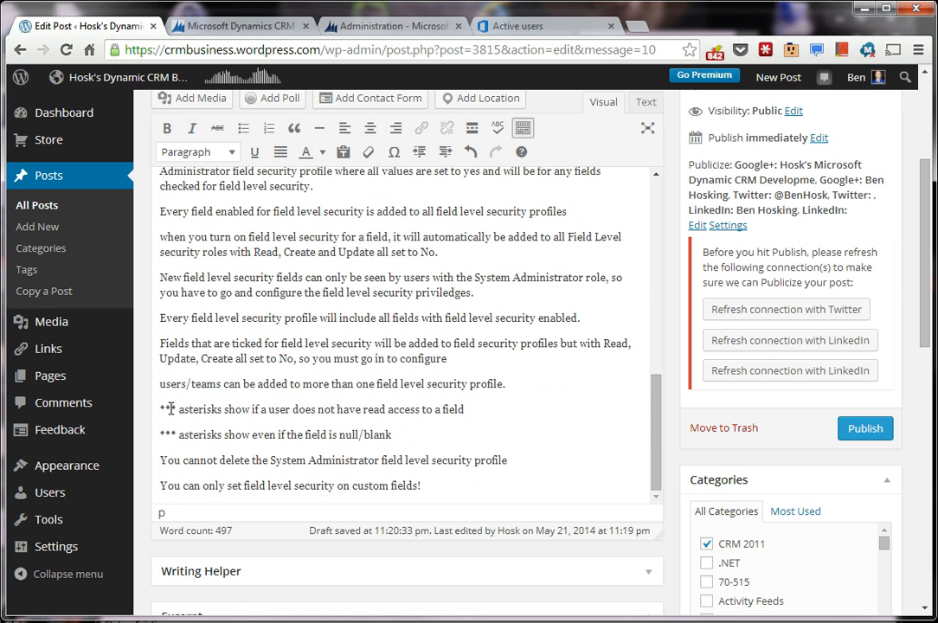
pyautogui.moveTo(172, 410); pyautogui.dragTo(529, 409)
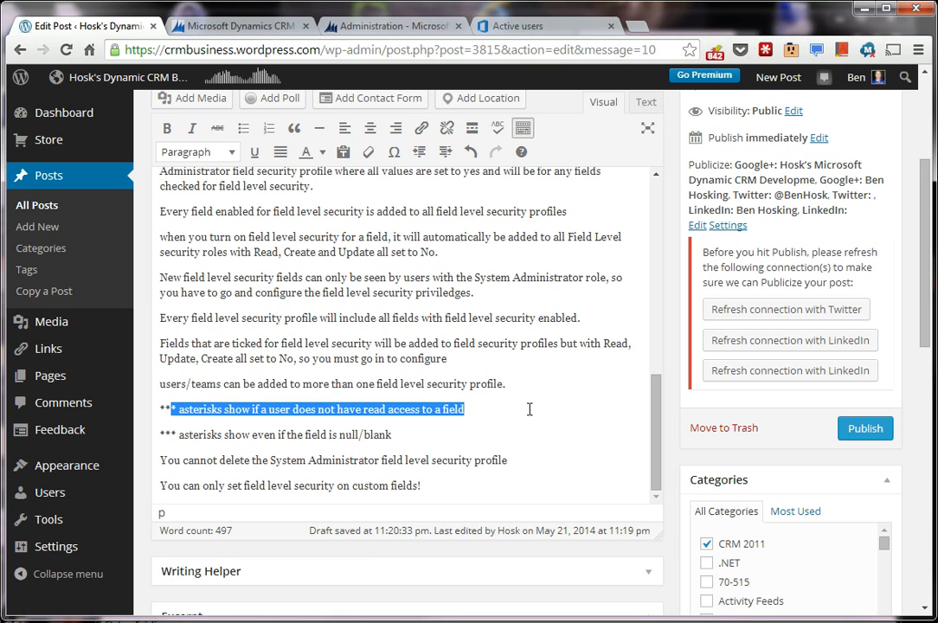
pyautogui.scroll(-2, 530, 409)
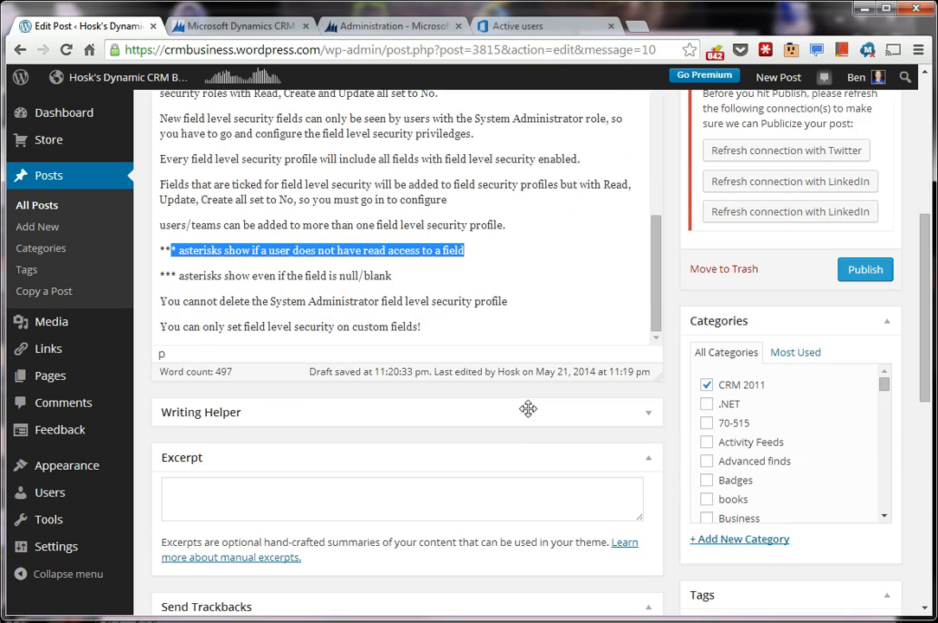